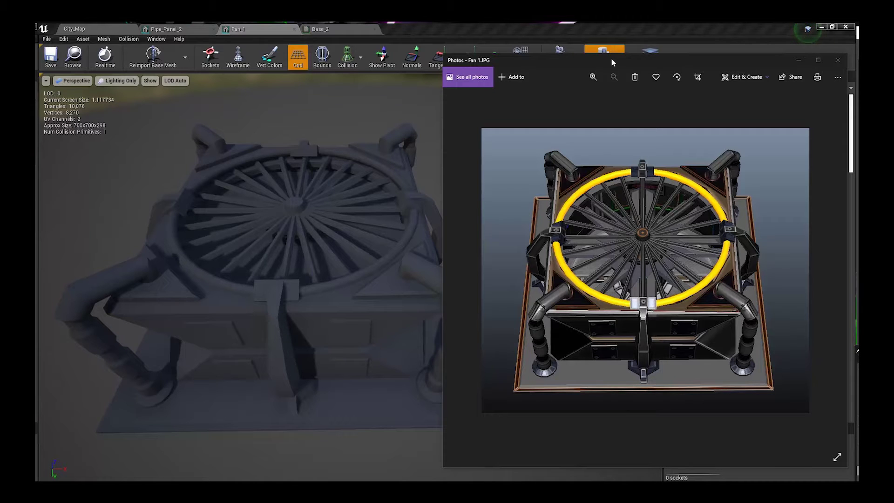
Examine the Fan 1.JPG reference image enlarged, move its window away, and view the untextured fan mesh.
drag(616, 63, 473, 77)
double_click(474, 77)
ctrl+scroll(431, 282, up, 2)
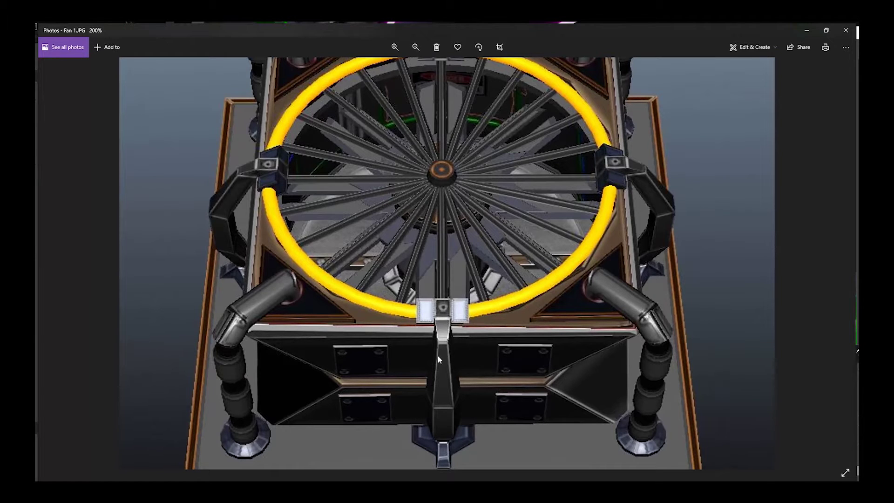
ctrl+scroll(432, 302, down, 2)
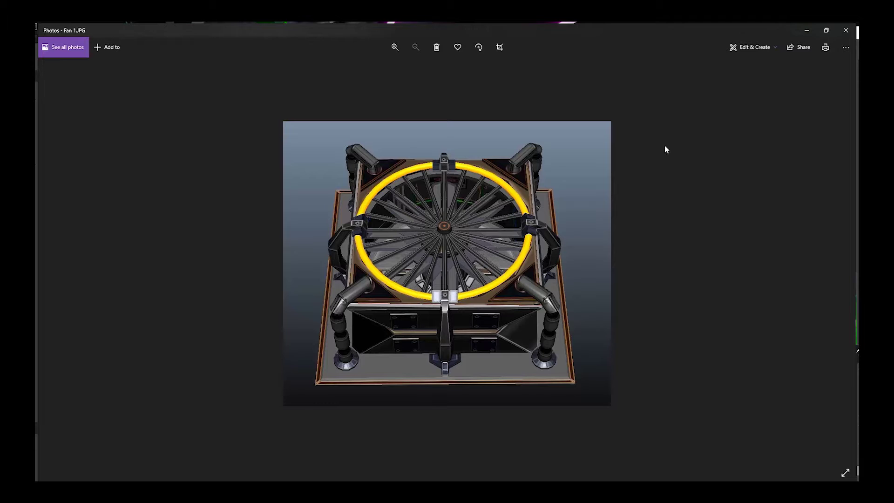
click(827, 32)
drag(507, 74, 611, 23)
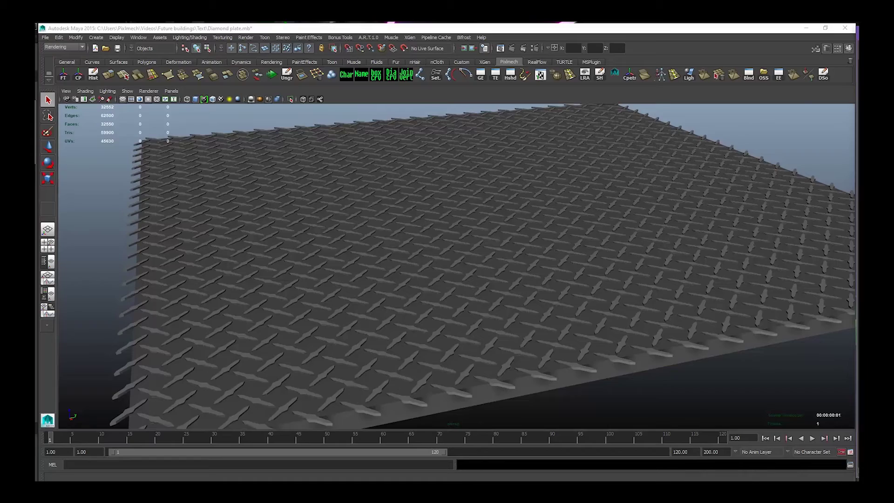
alt+drag(447, 195, 410, 297)
scroll(449, 309, up, 5)
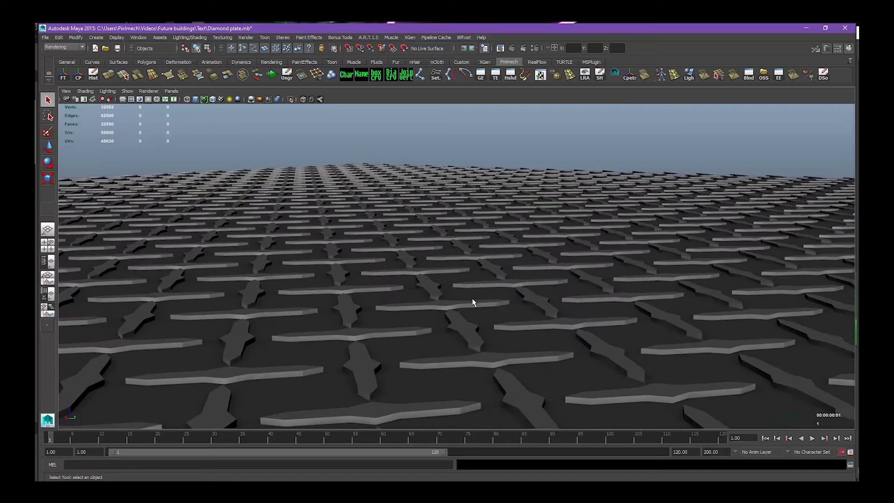
In Maya, assign a flat white material to the raised treads of the diamond plate model.
alt+middle_drag(476, 262, 549, 315)
alt+drag(550, 315, 454, 295)
alt+middle_drag(455, 295, 444, 248)
alt+drag(444, 248, 431, 281)
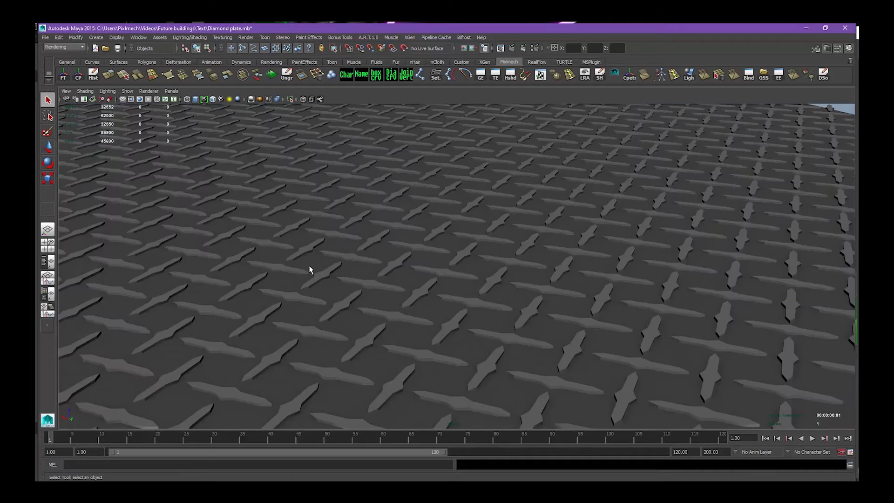
click(312, 282)
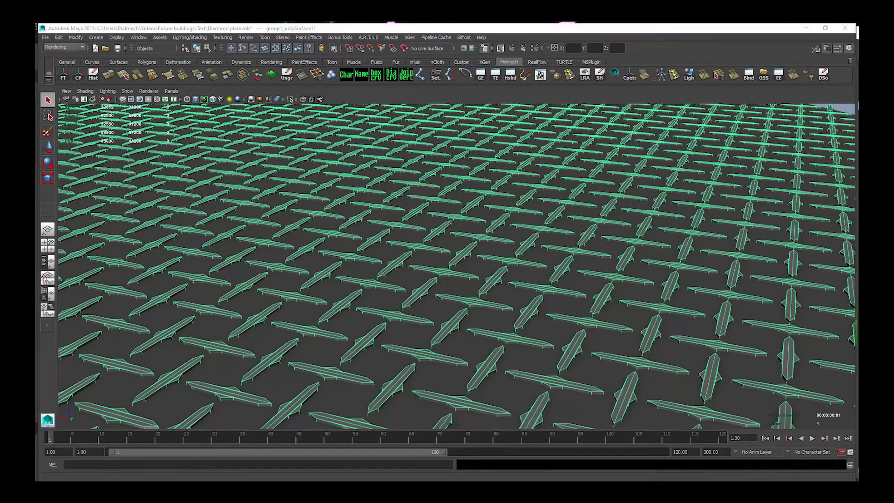
Assign a flat black material to the base plate beneath the treads and darken the viewport background.
click(71, 293)
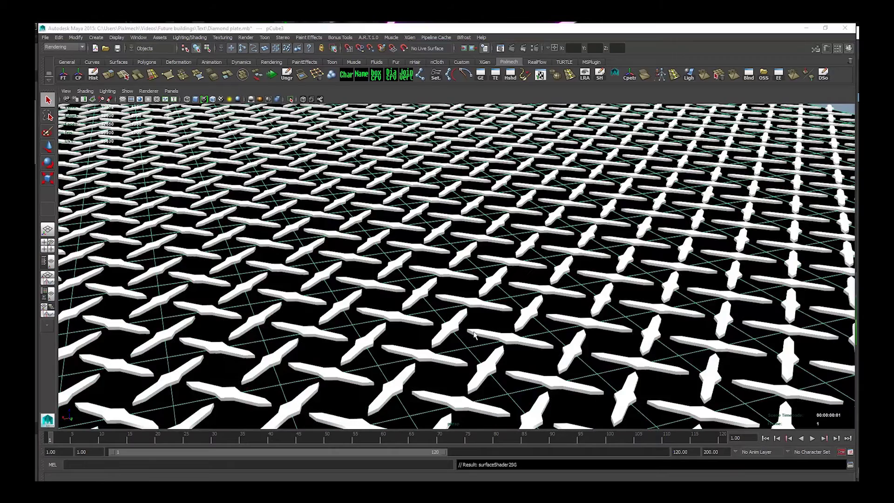
scroll(573, 298, down, 4)
alt+drag(572, 298, 516, 340)
key(alt+b)
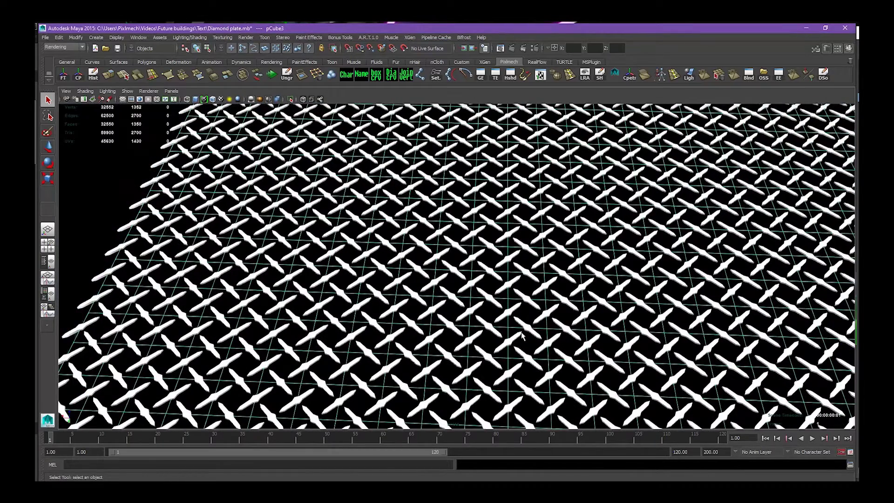
Switch to the full-size orthographic view facing the diamond plate and render the frame.
key(space)
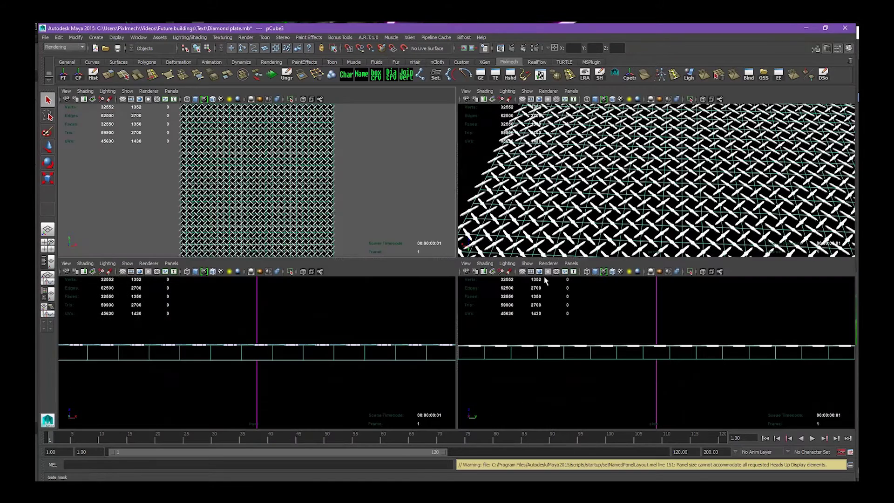
key(space)
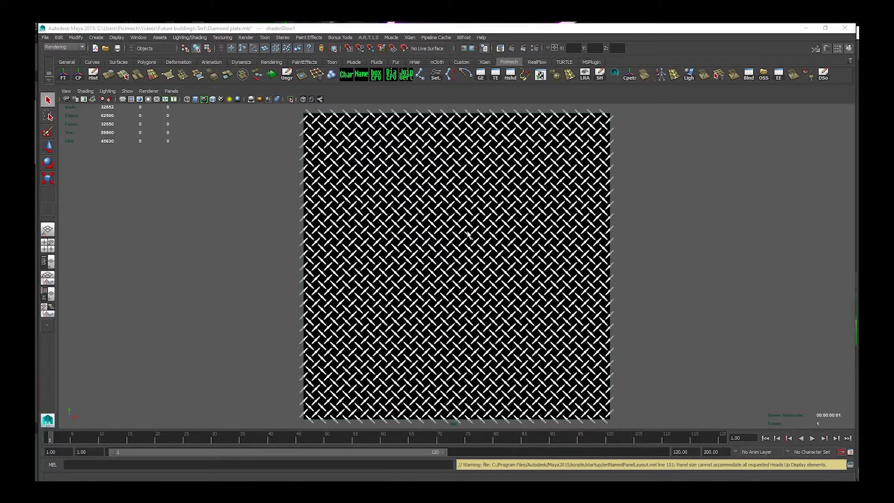
click(510, 49)
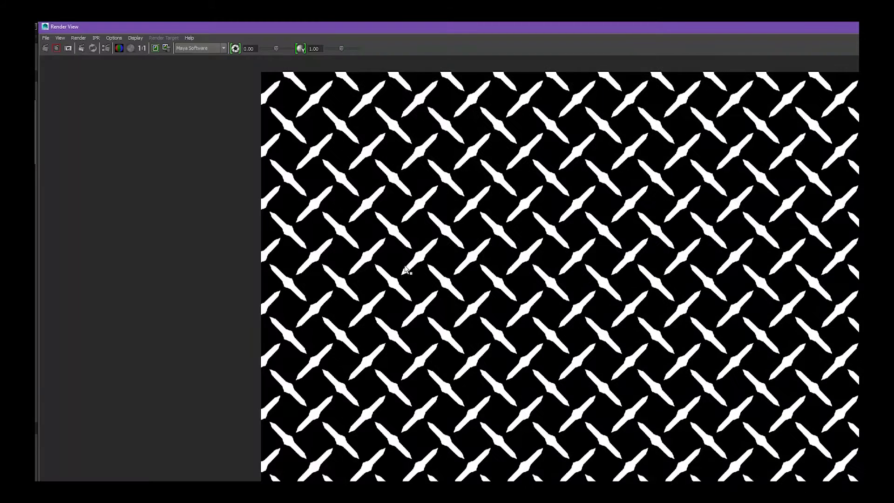
Examine the rendered black-and-white diamond plate pattern up close and zoomed out.
scroll(463, 266, up, 8)
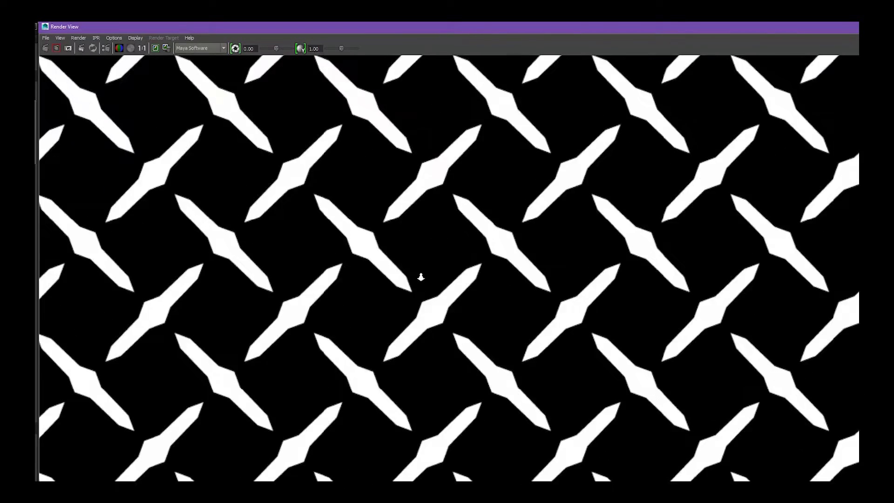
alt+right_drag(421, 278, 365, 284)
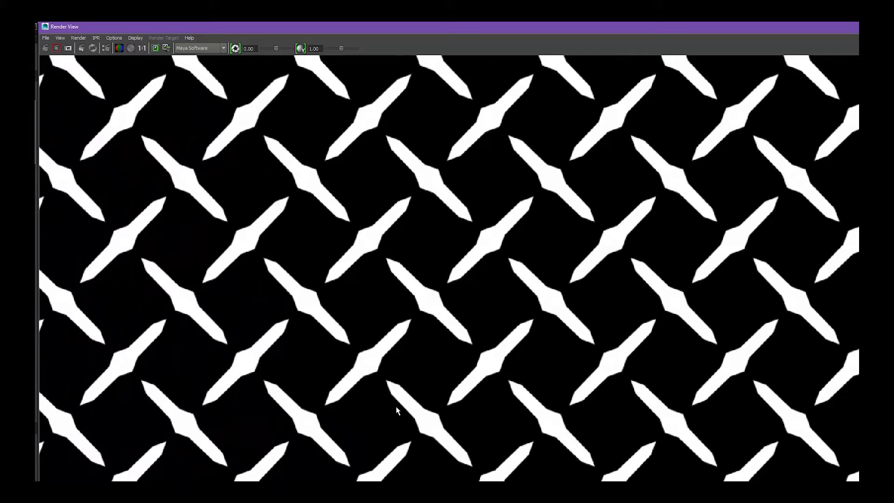
alt+right_drag(412, 402, 368, 344)
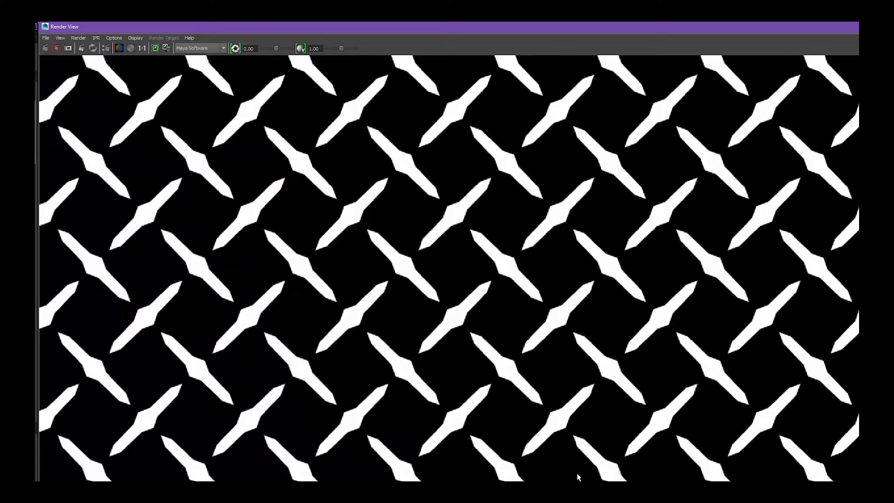
scroll(422, 425, down, 5)
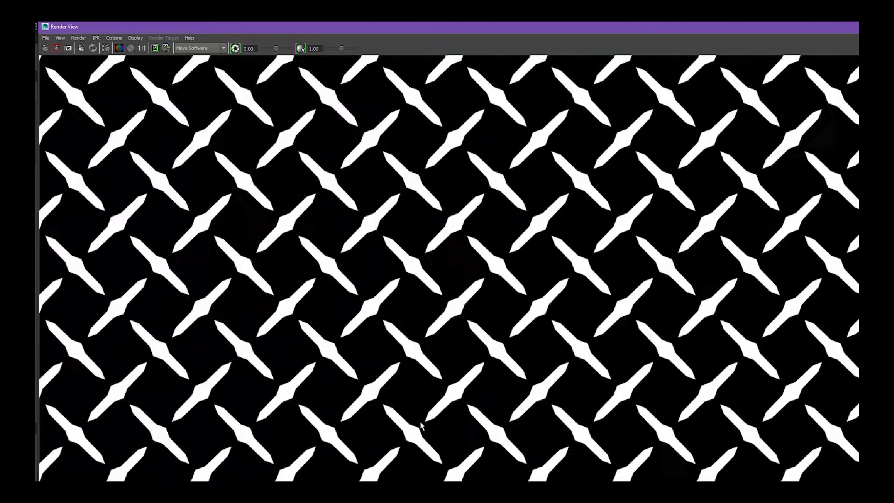
scroll(422, 425, down, 3)
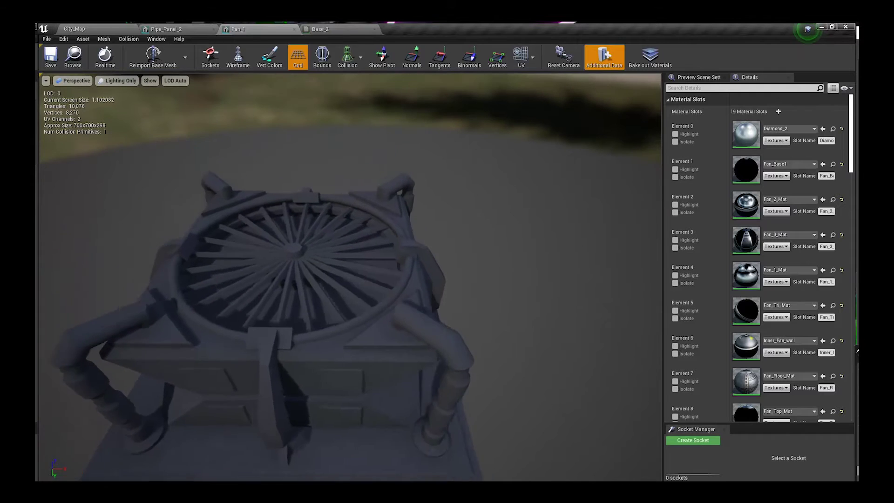
middle_drag(294, 249, 265, 238)
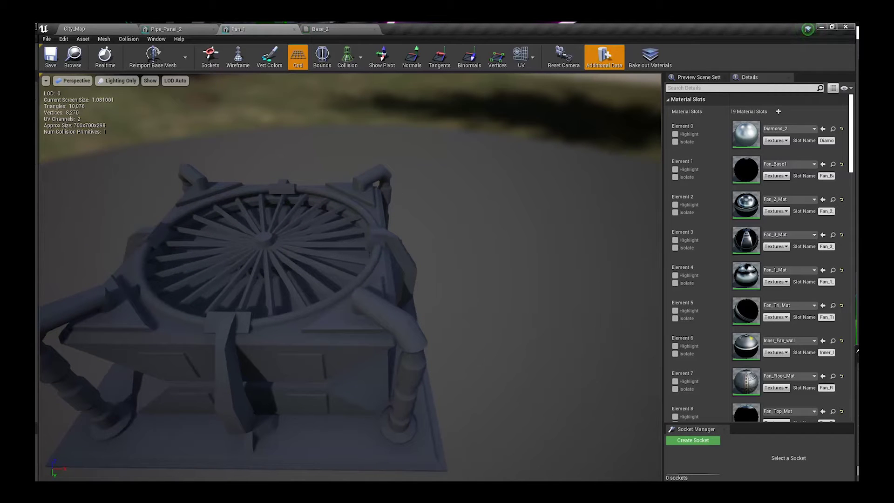
Back in Unreal Editor, set the Fan_1 mesh viewport's view mode to Lit.
drag(661, 23, 703, 23)
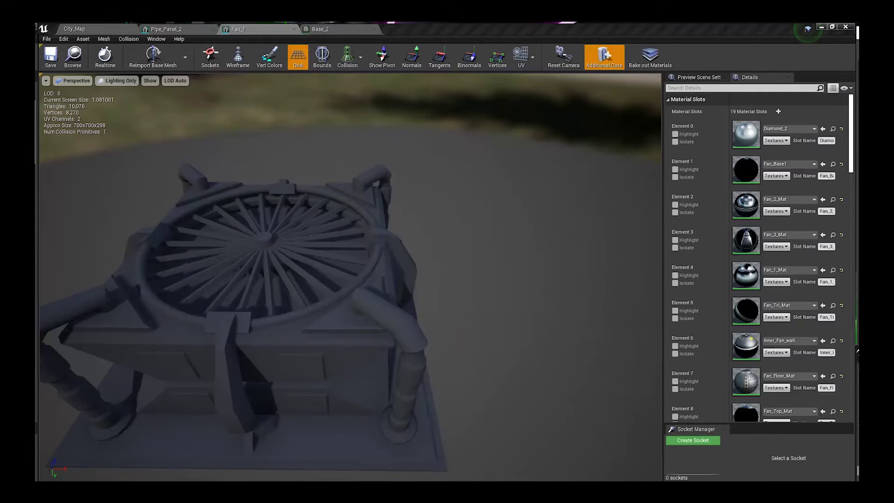
click(117, 82)
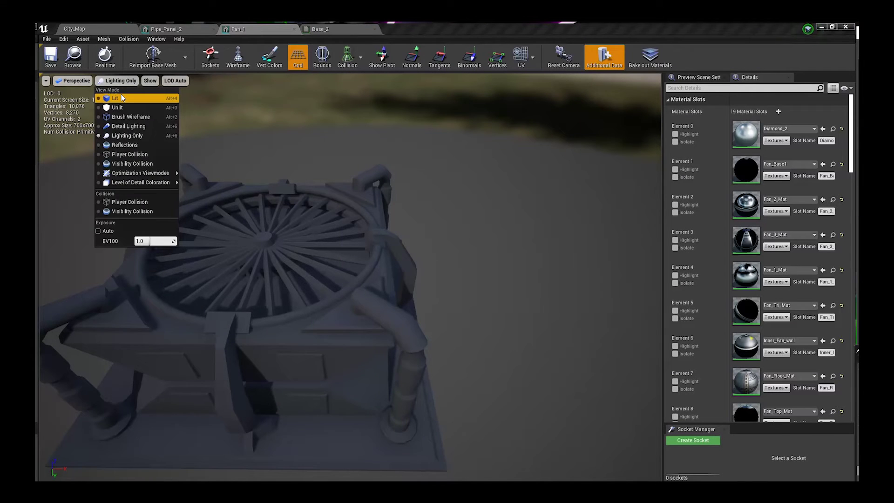
click(120, 97)
Examine the textured fan from several angles, covering the diamond-plate floor, pipe feet, side walls and top grille.
drag(514, 300, 494, 298)
alt+drag(550, 344, 418, 279)
scroll(417, 279, up, 6)
middle_drag(417, 279, 410, 325)
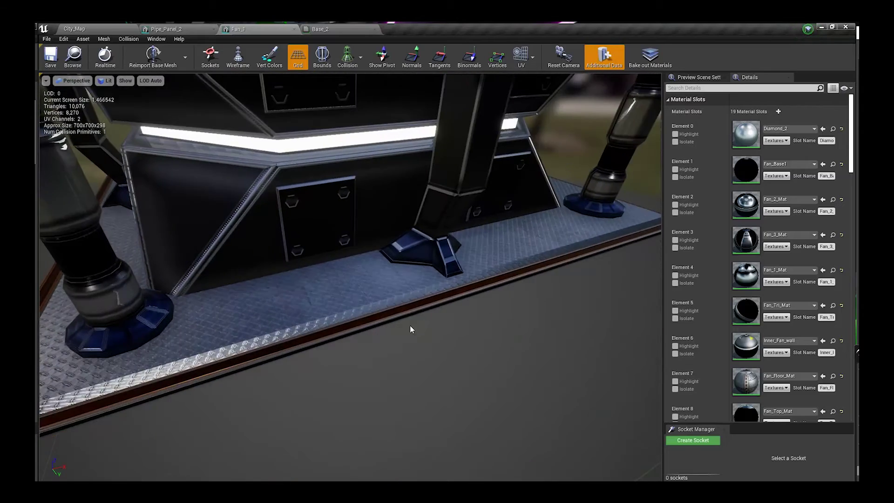
scroll(410, 325, up, 8)
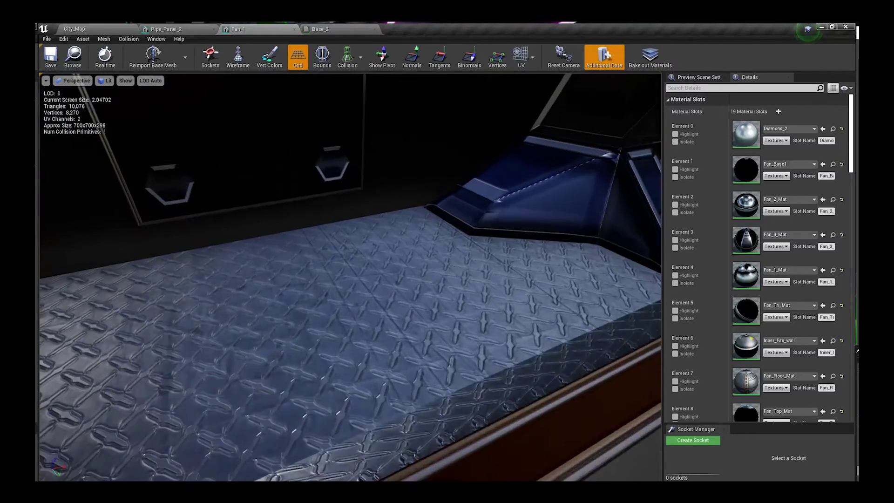
scroll(350, 277, up, 1)
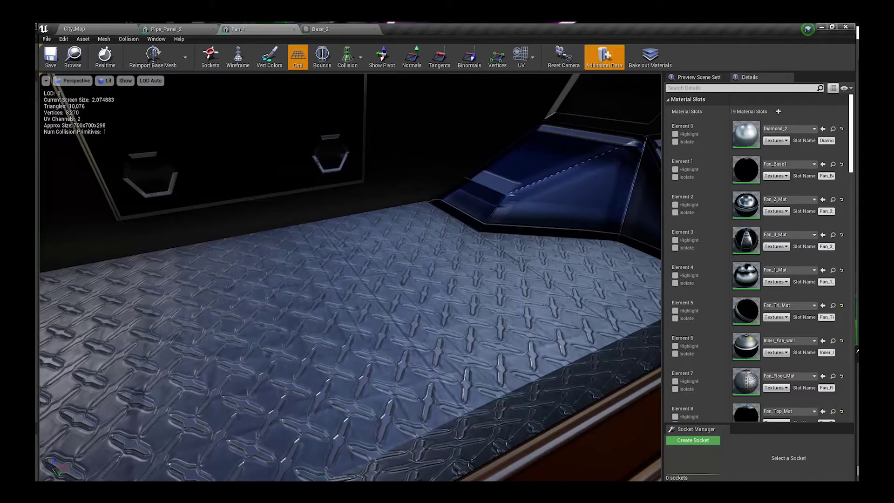
scroll(350, 278, up, 2)
middle_drag(384, 263, 356, 284)
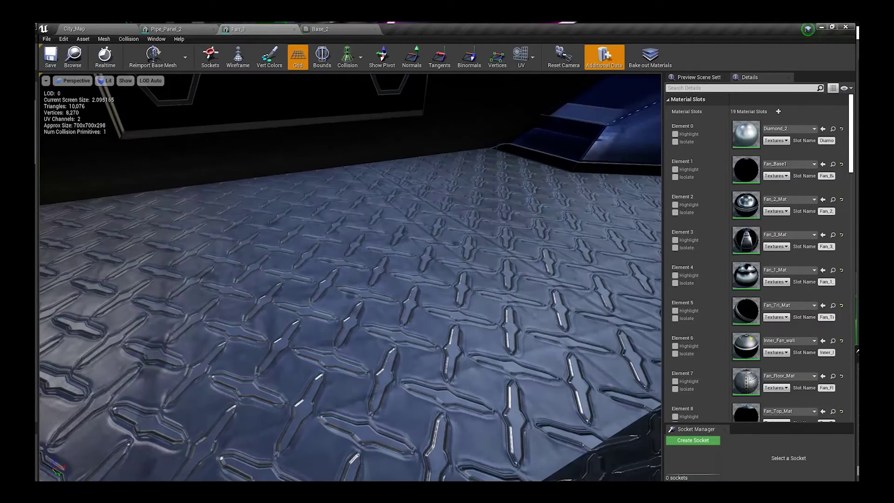
scroll(362, 213, down, 5)
middle_drag(362, 213, 357, 156)
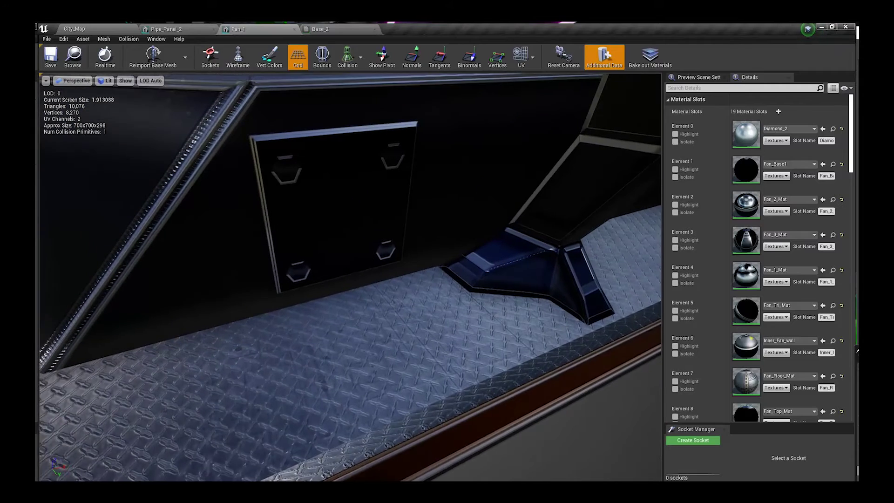
drag(417, 251, 419, 244)
drag(329, 244, 174, 278)
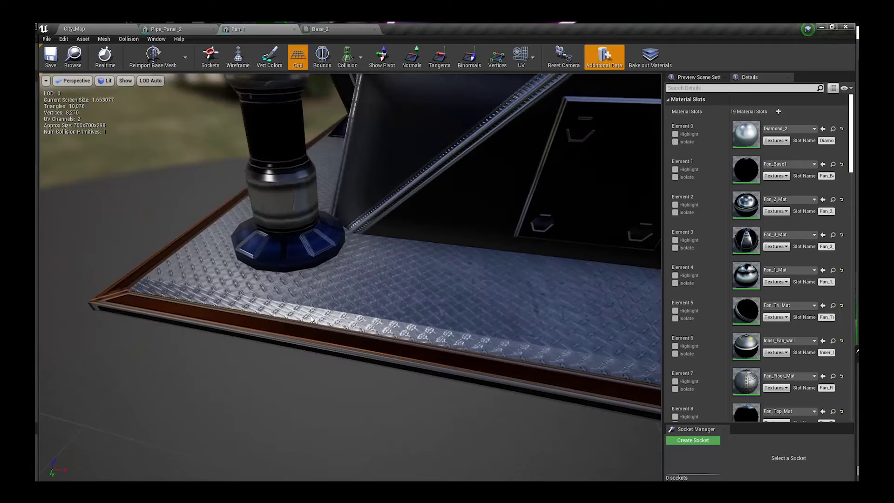
drag(507, 272, 398, 351)
drag(373, 301, 418, 298)
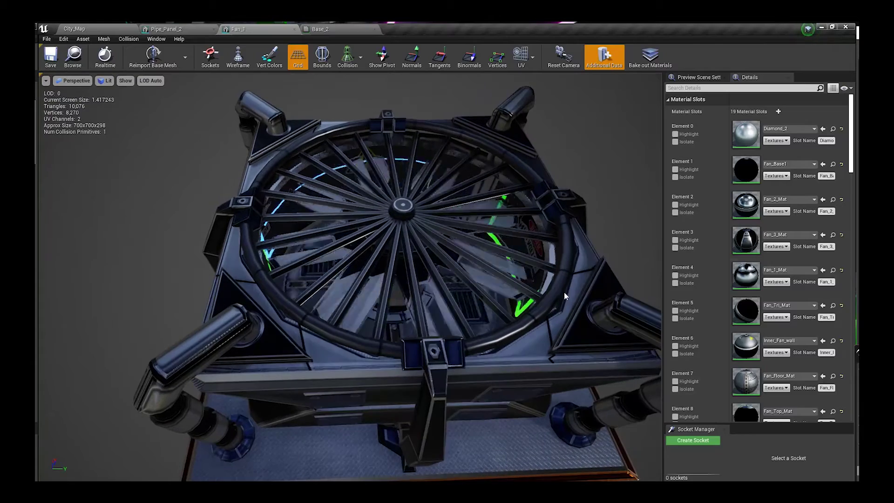
Open the FanBlade_Mat material assigned to the fan mesh's last material slot.
scroll(703, 307, down, 5)
scroll(709, 344, down, 15)
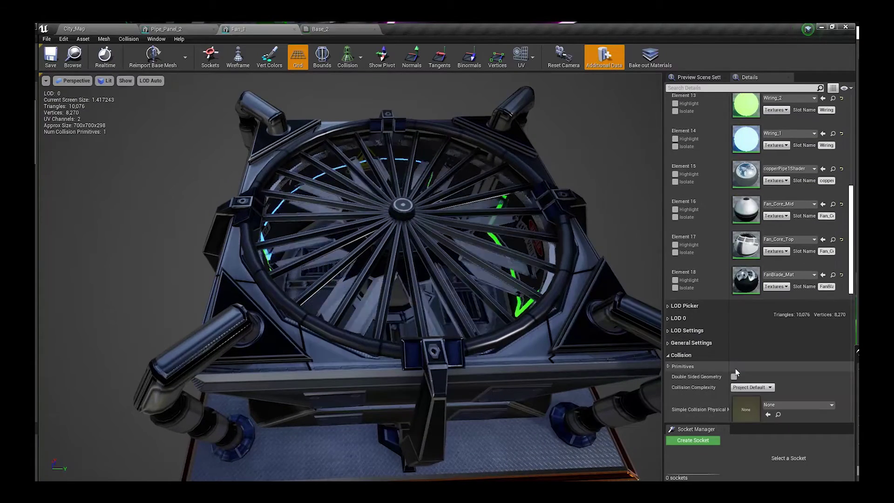
double_click(746, 334)
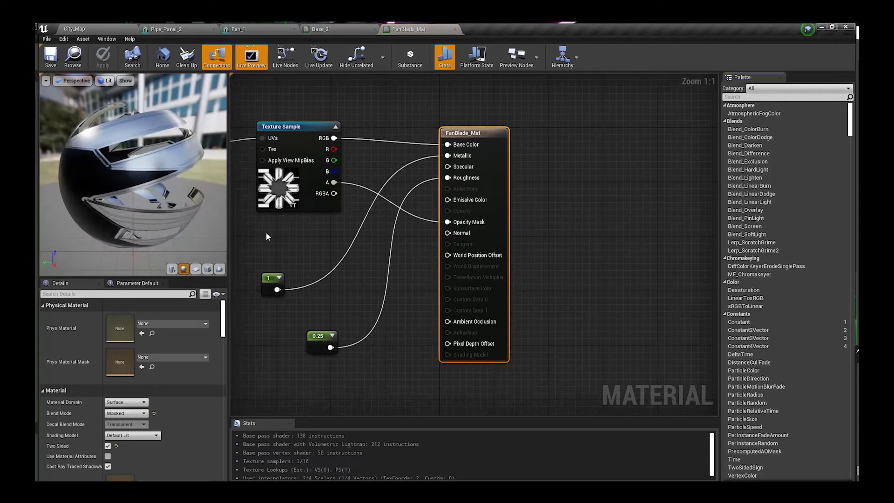
Set the material preview mesh to a plane and inspect the masked fan blades from different angles.
right_drag(268, 236, 330, 257)
drag(119, 192, 172, 194)
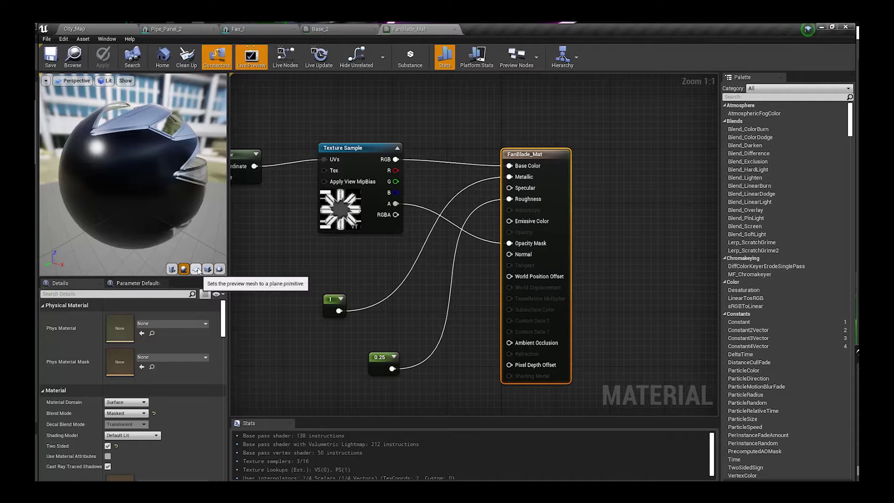
click(196, 270)
mouse_move(156, 180)
mouse_down()
mouse_move(124, 163)
mouse_move(150, 171)
mouse_up()
right_drag(106, 176, 122, 198)
drag(117, 182, 66, 177)
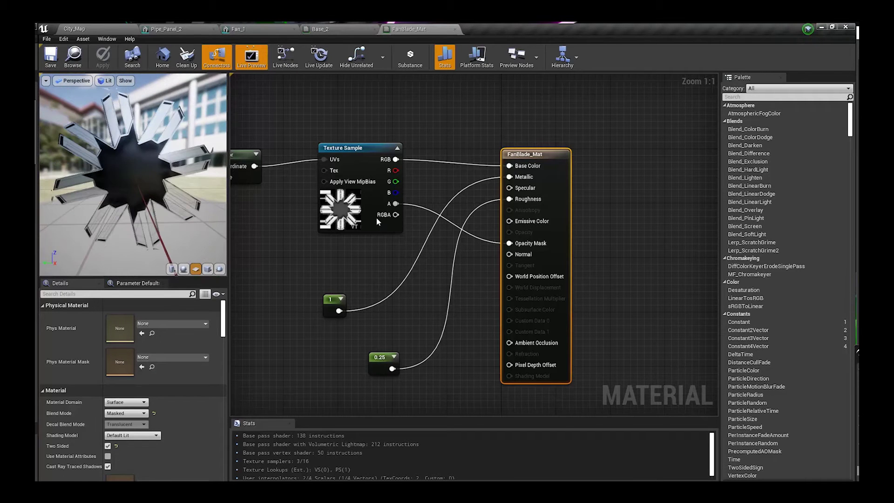
drag(395, 204, 437, 257)
click(359, 252)
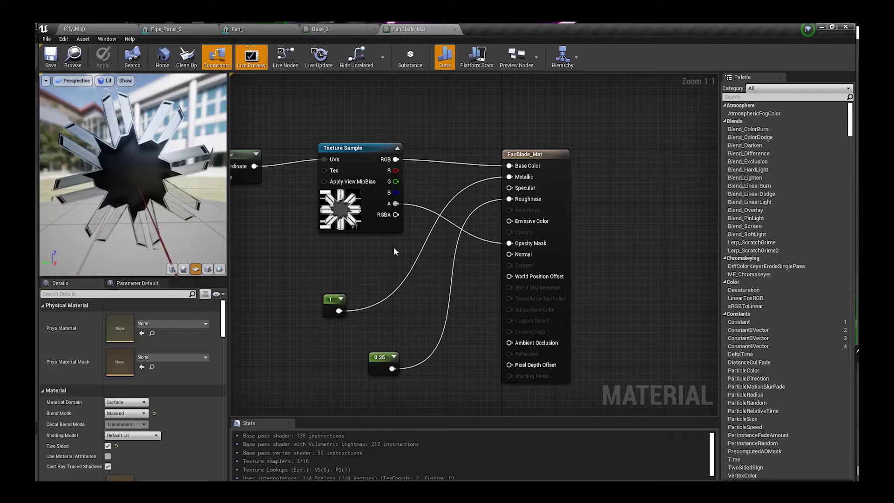
drag(141, 206, 143, 196)
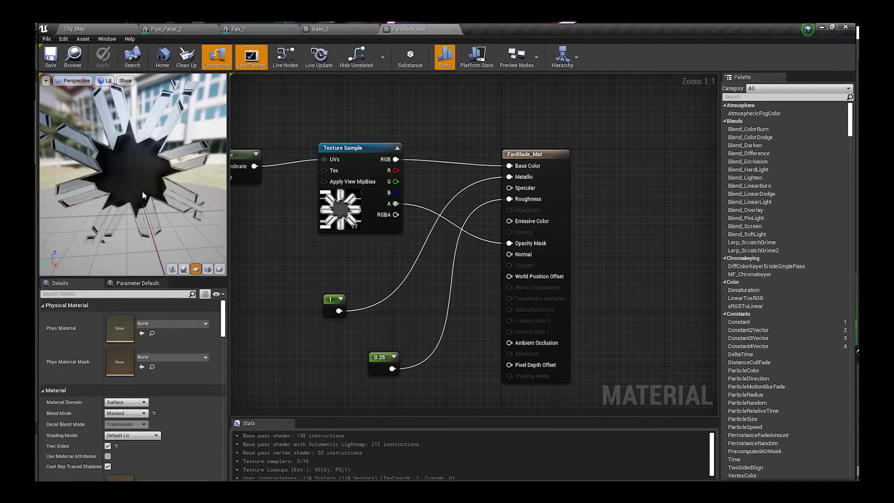
Set the Rotator node's Speed to 8.0 and save the fan blade material.
right_drag(243, 221, 335, 247)
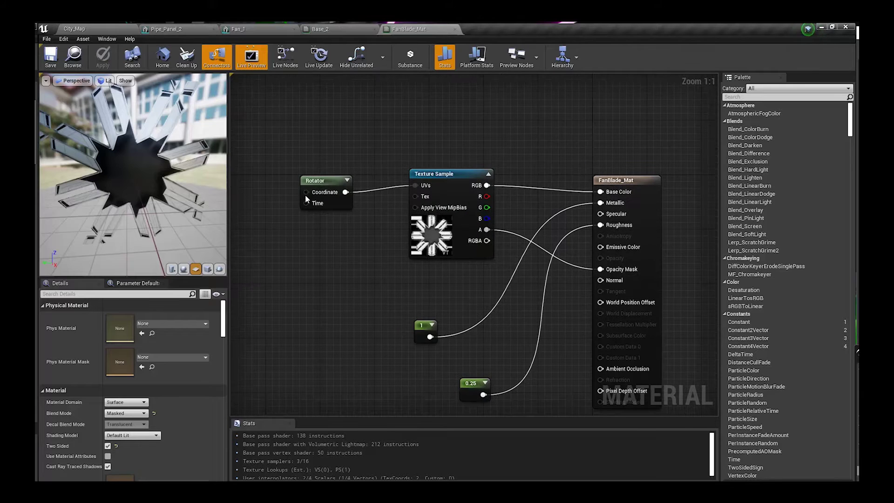
mouse_move(321, 179)
mouse_down()
mouse_move(322, 188)
mouse_move(324, 158)
mouse_move(325, 173)
mouse_up()
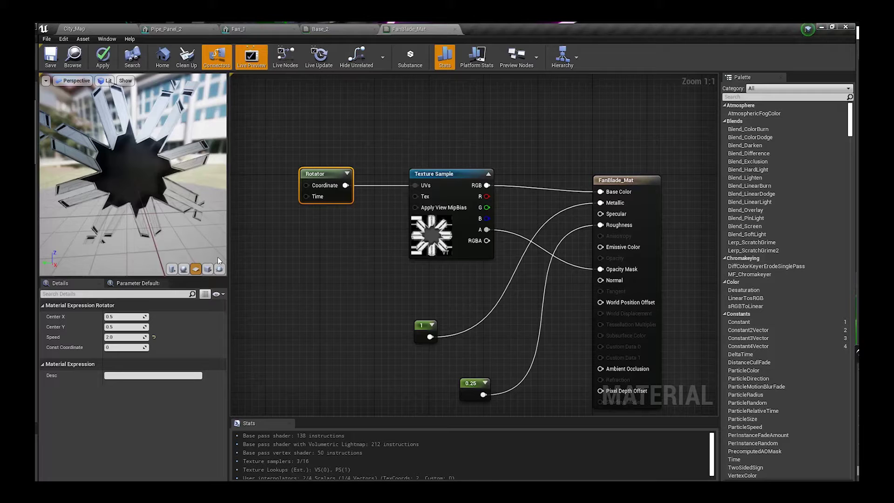
drag(130, 179, 112, 183)
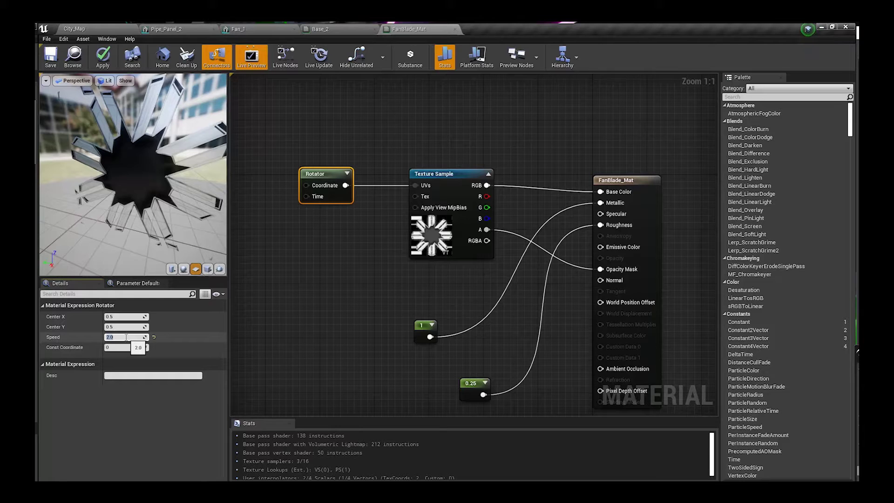
key(Return)
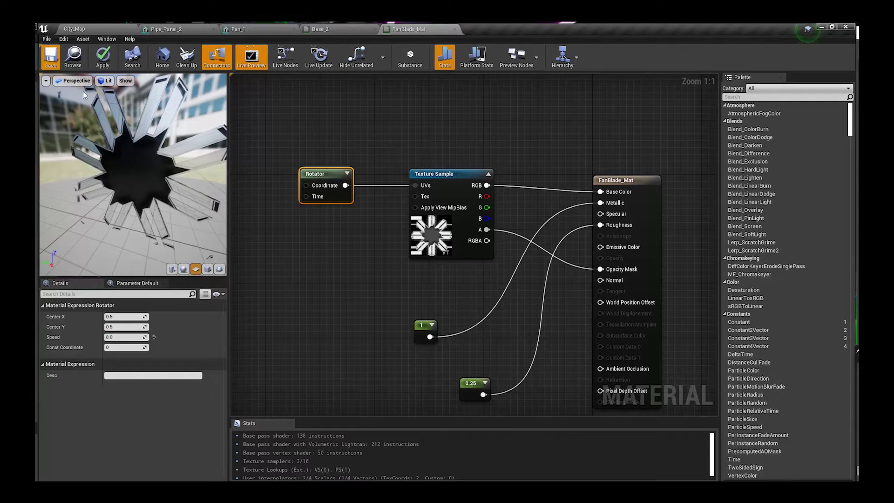
key(ctrl+s)
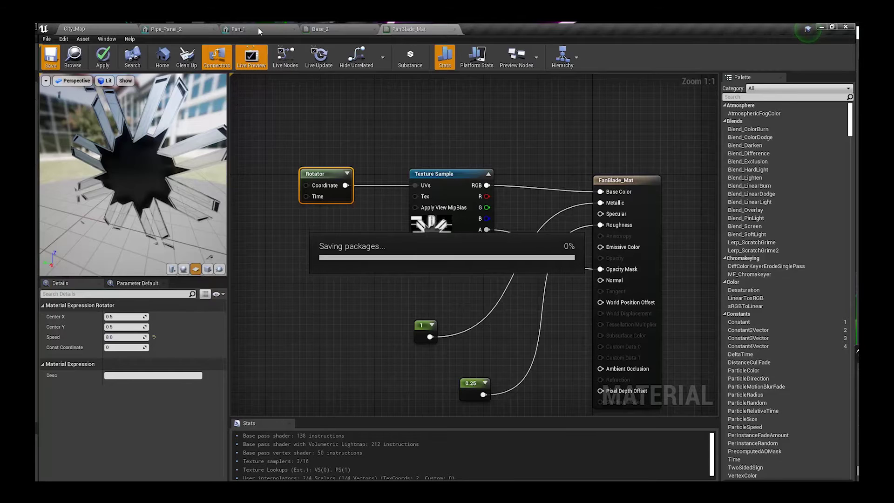
Return to the Fan_1 mesh and inspect the fan blades beneath the top grille from closer and farther views.
click(259, 27)
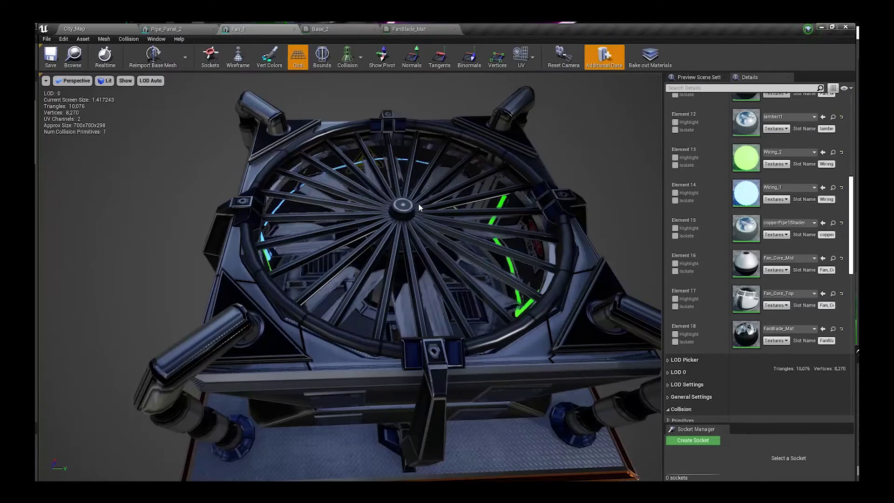
scroll(419, 207, down, 5)
alt+drag(418, 208, 398, 203)
alt+middle_drag(399, 203, 404, 225)
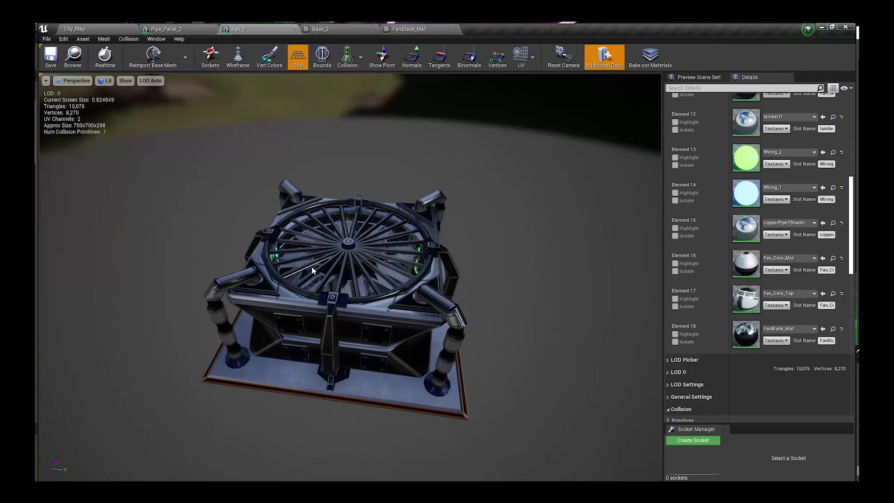
alt+middle_drag(393, 313, 389, 336)
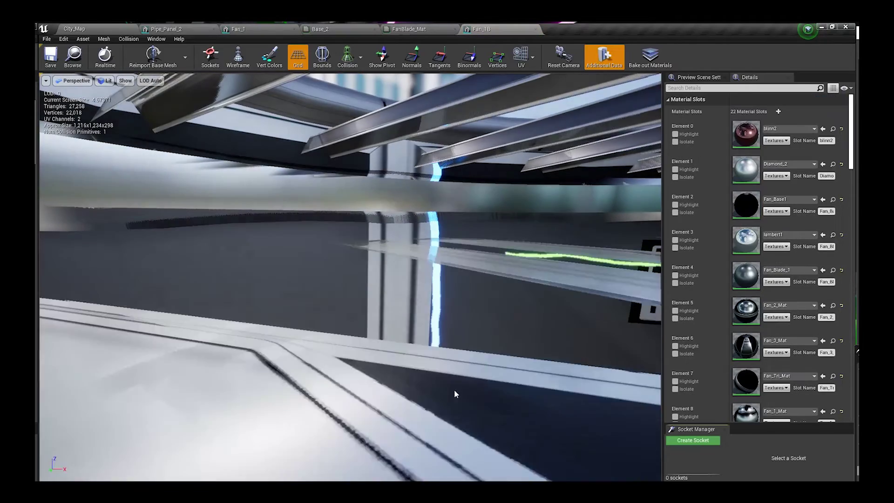
alt+drag(455, 390, 213, 200)
Turn off automatic exposure in the preview of the Fan_1B four-fan mesh and look around the model.
click(109, 80)
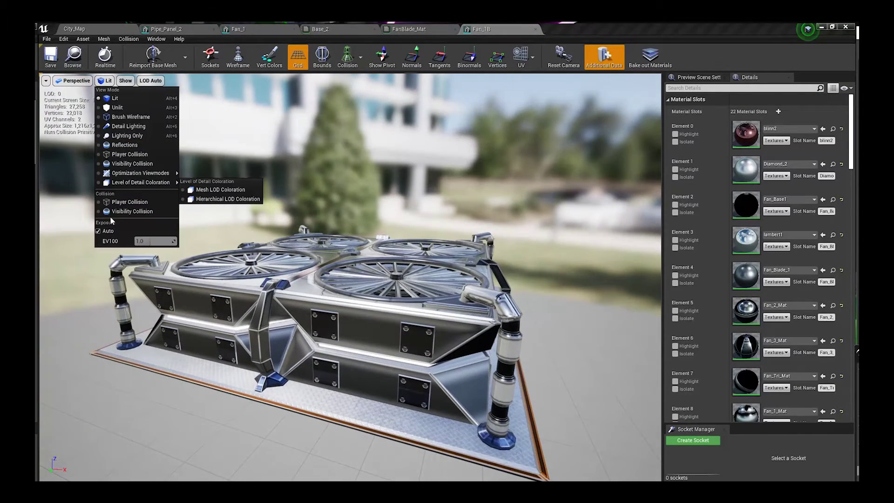
click(112, 233)
alt+drag(222, 308, 344, 338)
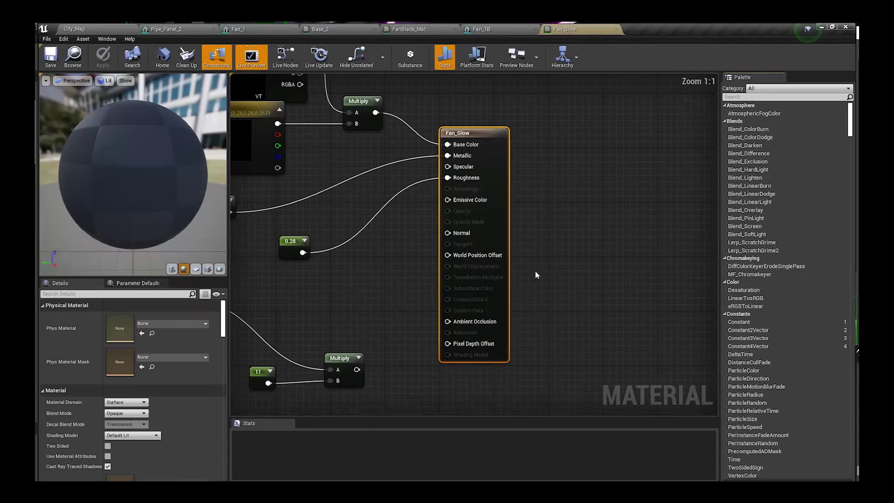
Connect the lower Multiply to Fan_Glow's Emissive Color and set its colour parameter to the saved blue swatch.
drag(357, 370, 448, 201)
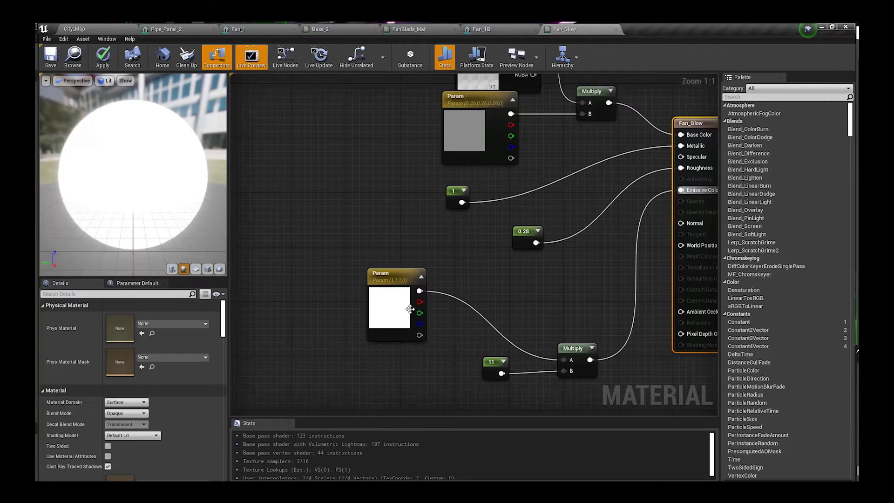
double_click(386, 306)
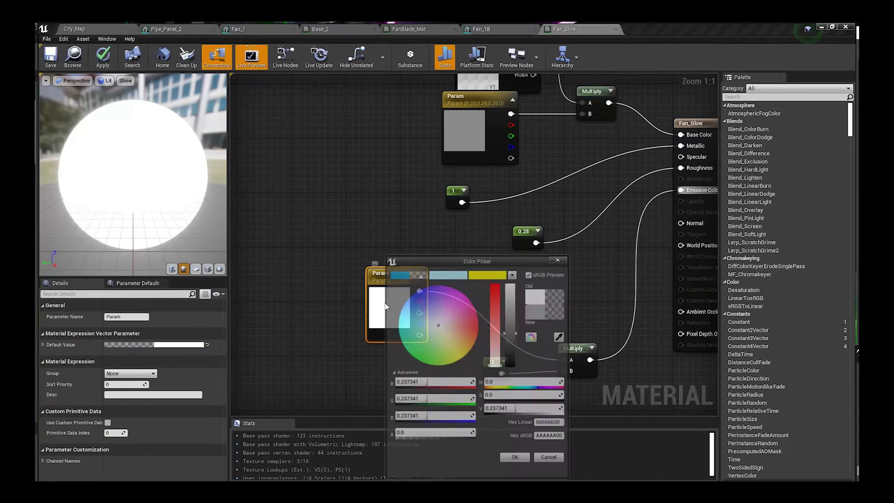
click(396, 276)
click(514, 461)
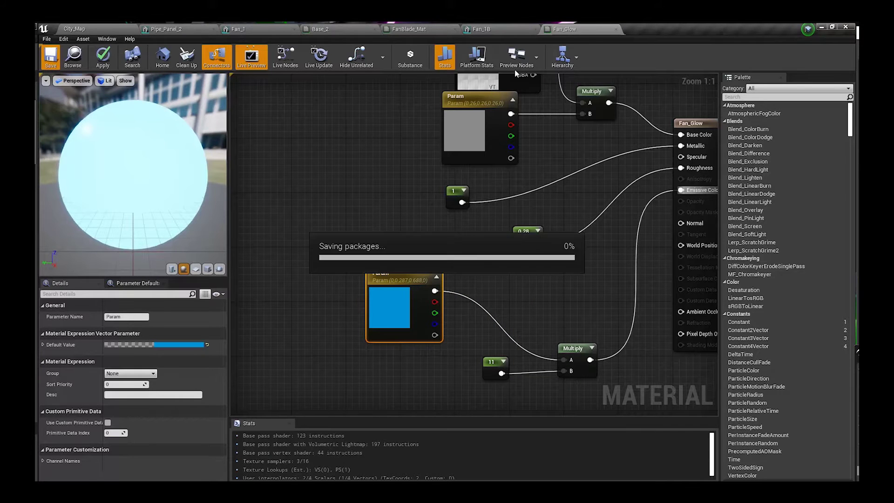
Go back to the Fan_1B mesh and examine the glowing rings around its four fans from several angles.
click(491, 31)
drag(459, 321, 521, 373)
scroll(458, 326, down, 3)
drag(459, 326, 535, 321)
drag(582, 234, 574, 225)
scroll(574, 225, up, 2)
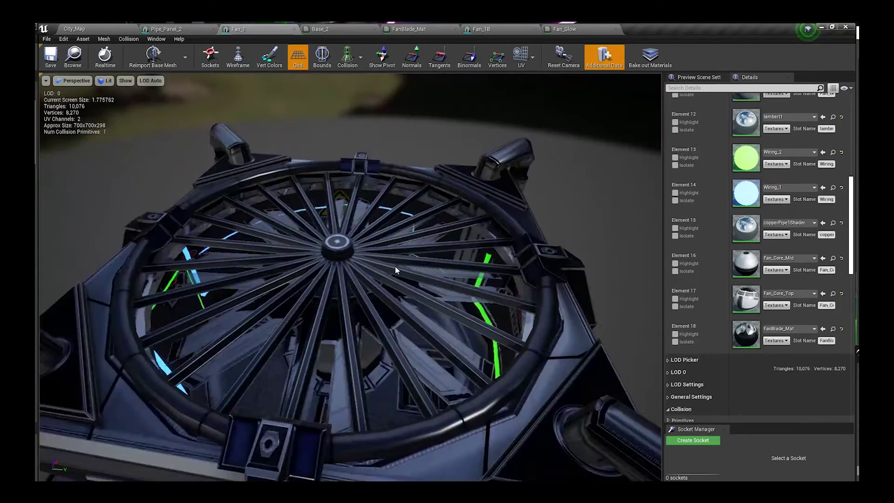
drag(395, 266, 433, 322)
drag(368, 261, 398, 318)
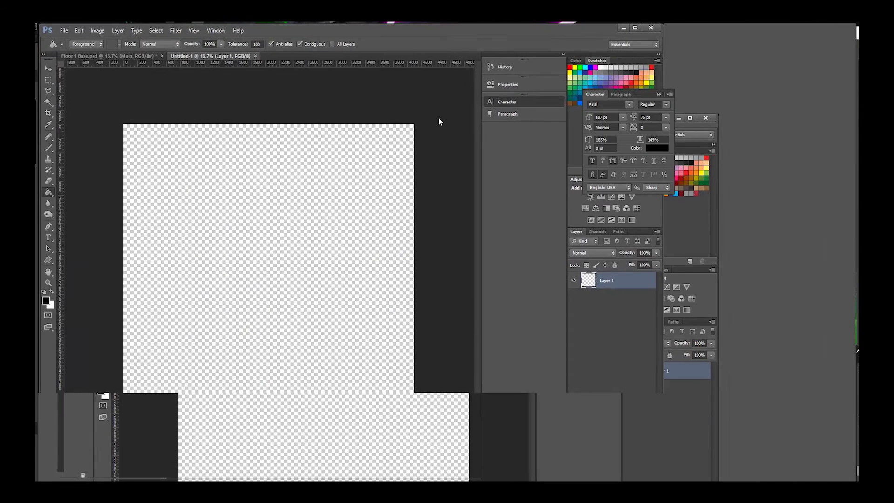
alt+scroll(290, 268, down, 2)
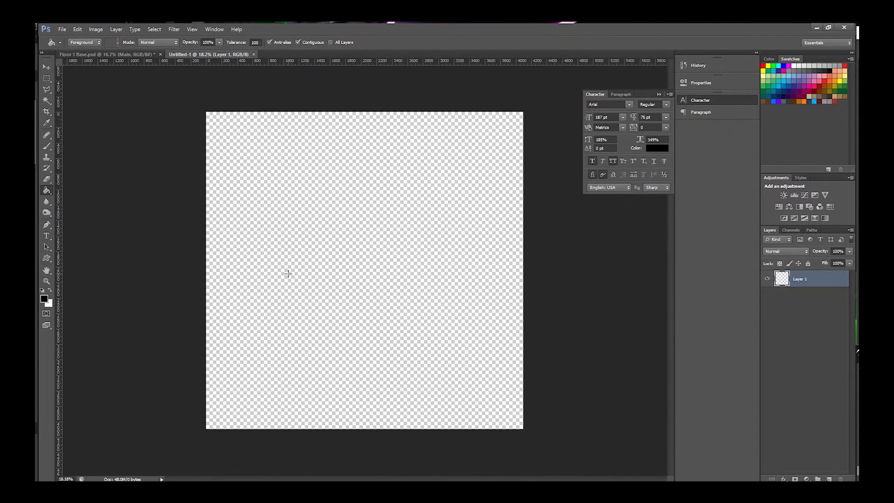
alt+scroll(289, 274, up, 2)
alt+scroll(288, 274, down, 2)
alt+scroll(300, 296, down, 1)
alt+scroll(300, 296, up, 1)
alt+scroll(300, 296, down, 1)
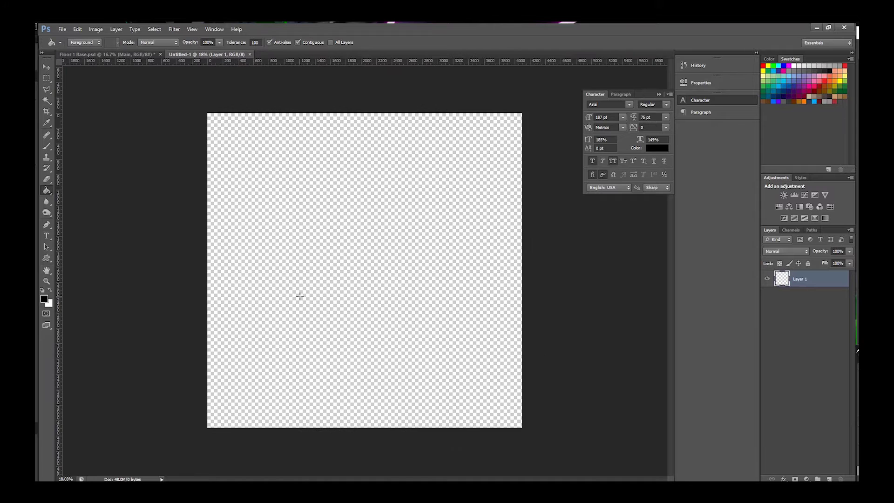
alt+scroll(300, 296, up, 1)
alt+scroll(299, 295, up, 1)
alt+scroll(294, 116, down, 1)
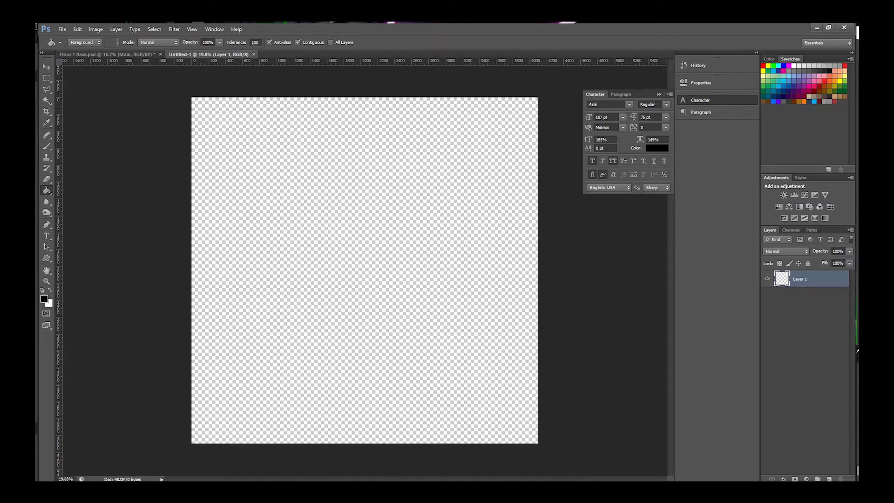
Place the Cautions4.png stripes from the Cautions folder along the lower edge of the Photoshop canvas.
drag(802, 28, 475, 96)
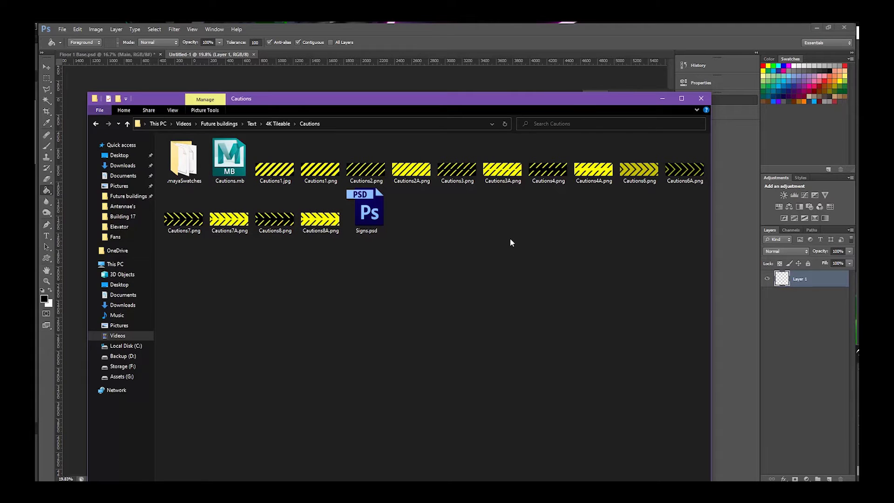
click(542, 175)
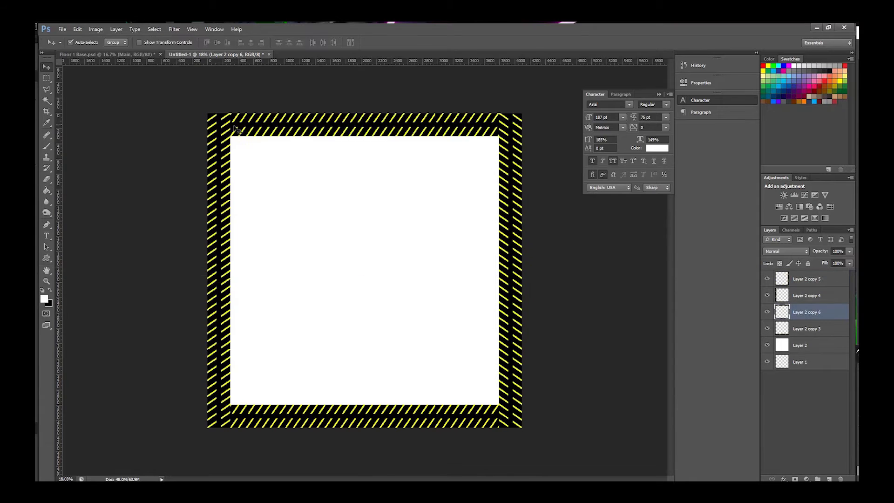
click(77, 29)
mouse_move(139, 198)
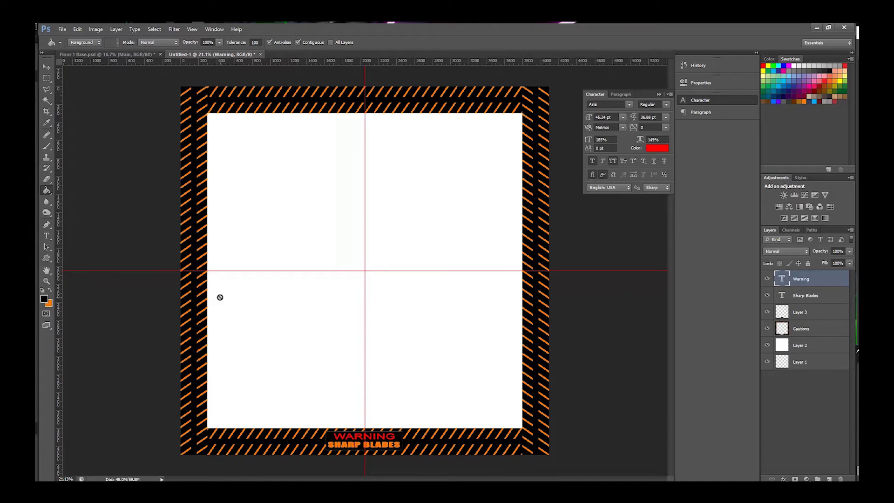
Deselect all layers with the Move tool active and save the orange-striped warning border document.
alt+scroll(339, 400, up, 1)
alt+scroll(339, 400, down, 2)
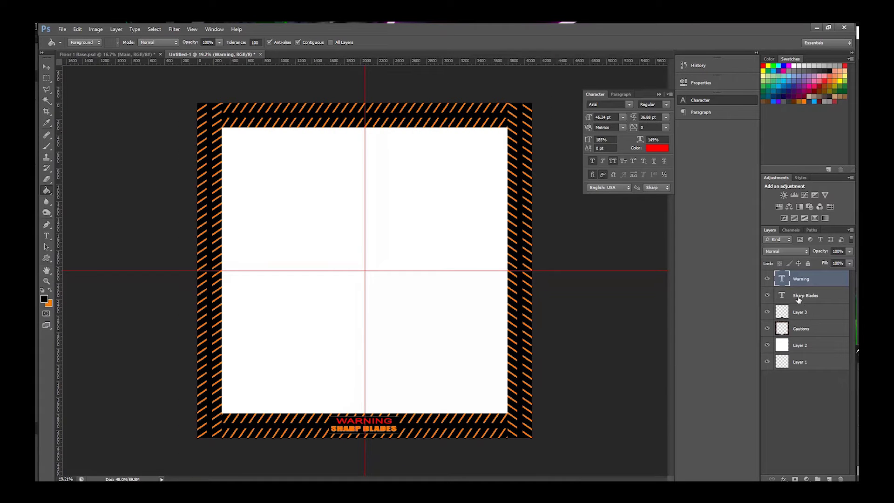
click(47, 69)
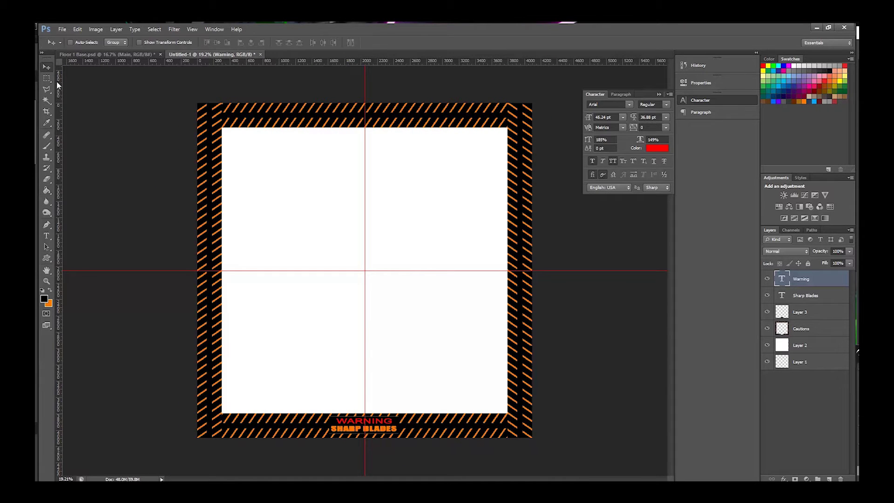
click(793, 390)
alt+scroll(448, 357, down, 1)
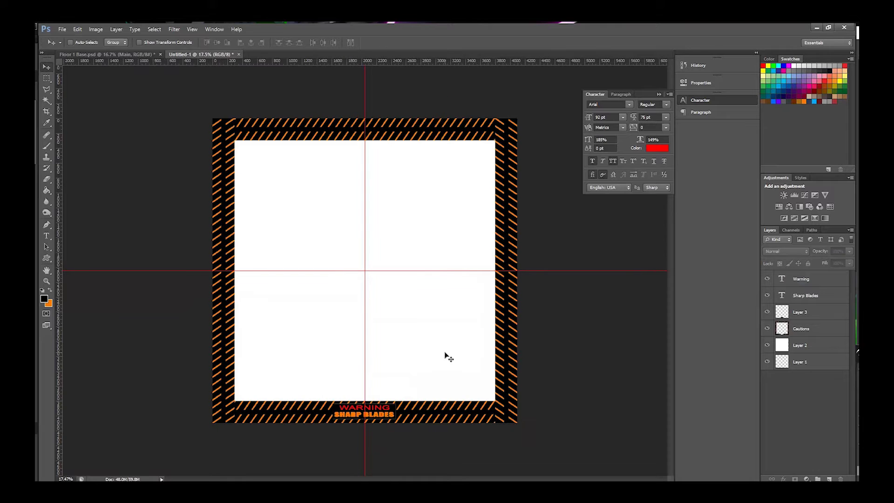
key(ctrl+s)
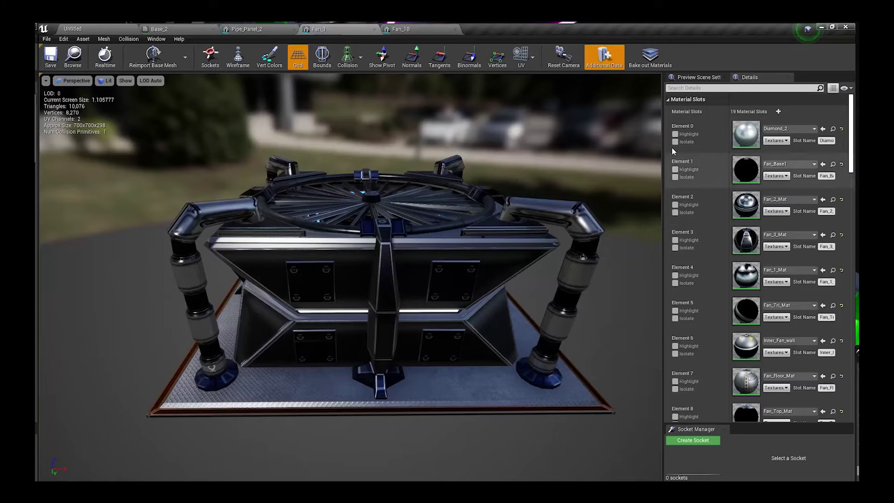
Isolate material Element 0 on the Fan_1 mesh to check where it is used, and open its Diamond_2 material.
click(675, 141)
drag(350, 280, 328, 287)
click(674, 142)
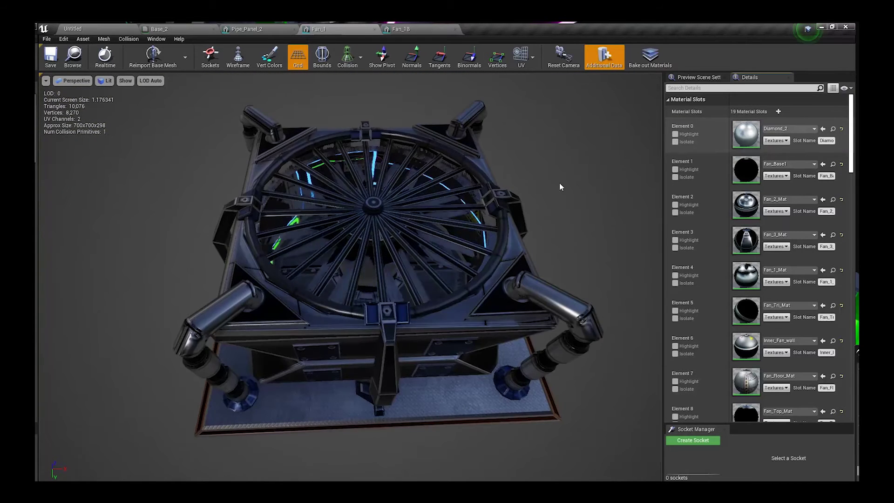
double_click(743, 137)
Reposition the grey Constant3Vector node above the grunge Texture Sample in the Diamond_2 graph.
right_drag(324, 153, 424, 257)
mouse_move(382, 262)
mouse_down()
mouse_move(398, 264)
mouse_move(324, 266)
mouse_move(329, 261)
mouse_move(328, 284)
mouse_move(340, 244)
mouse_move(380, 256)
mouse_up()
drag(394, 182, 395, 163)
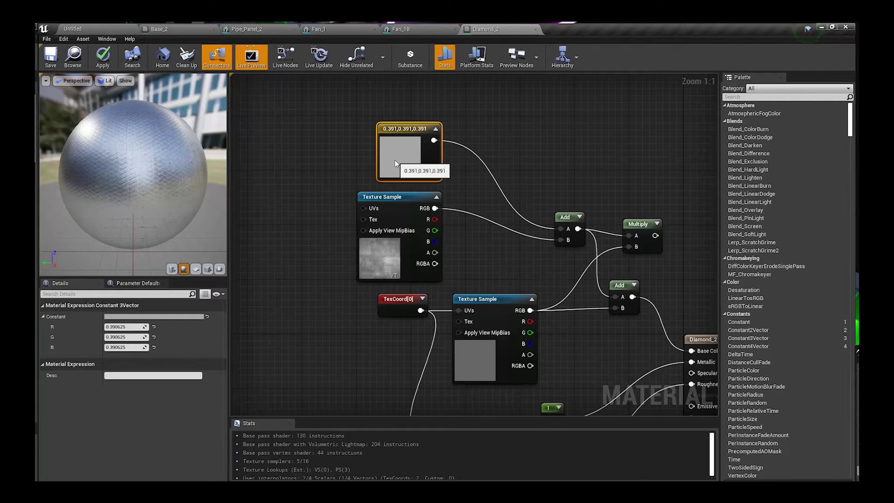
mouse_move(394, 160)
mouse_down()
mouse_move(384, 167)
mouse_move(400, 154)
mouse_move(388, 163)
mouse_up()
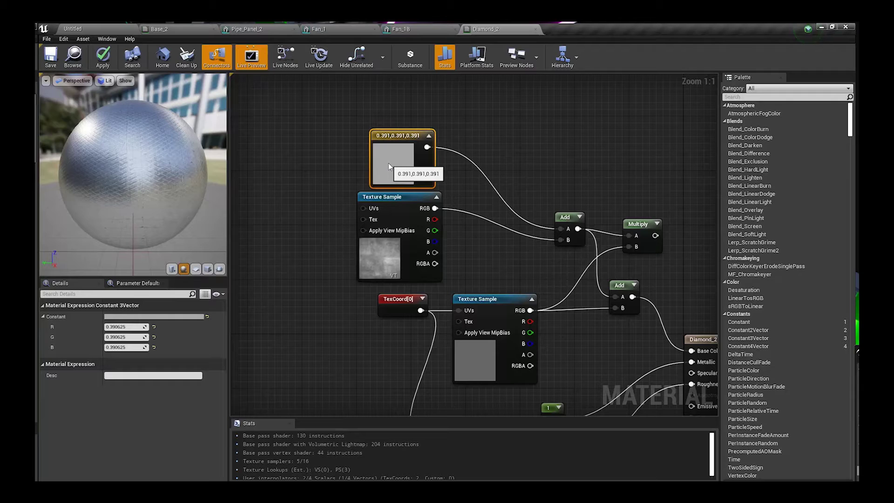
Add a single-value Constant node beside the grey Constant3Vector and orbit the material preview sphere.
key(1)
click(323, 161)
drag(323, 161, 303, 136)
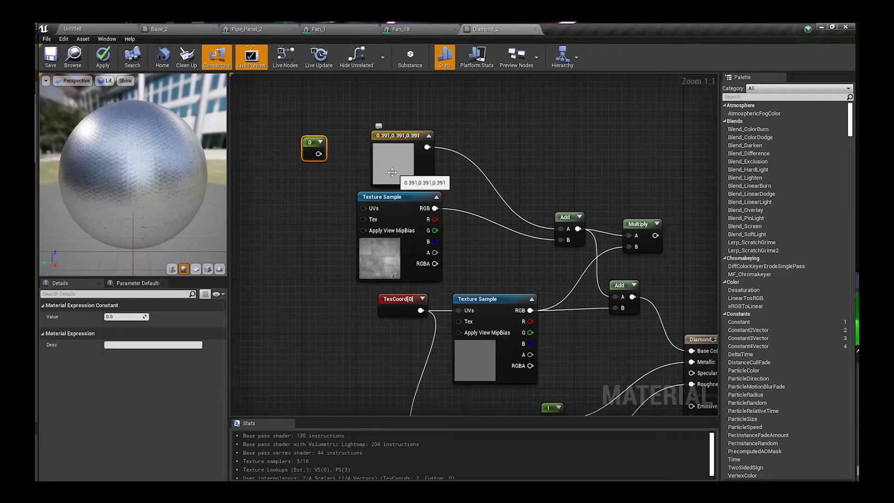
drag(146, 152, 186, 161)
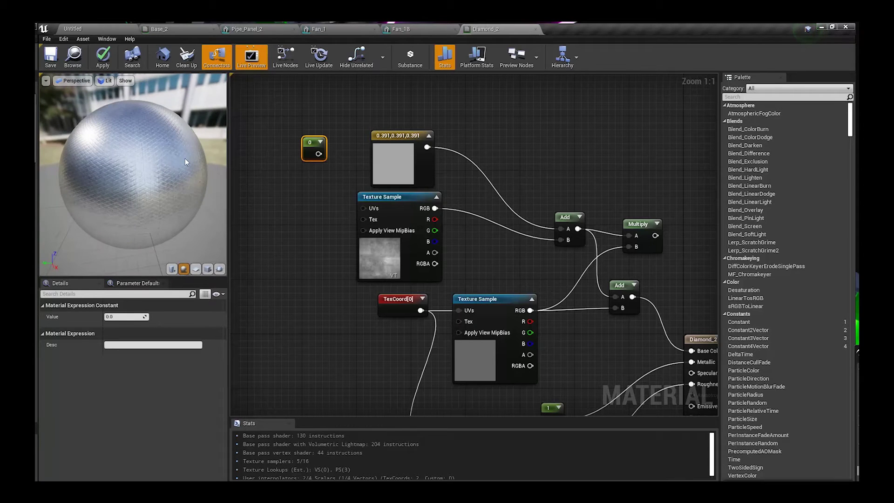
Try brightening the grey Constant3Vector to a value of 0.5625, and cancel the colour change.
double_click(394, 158)
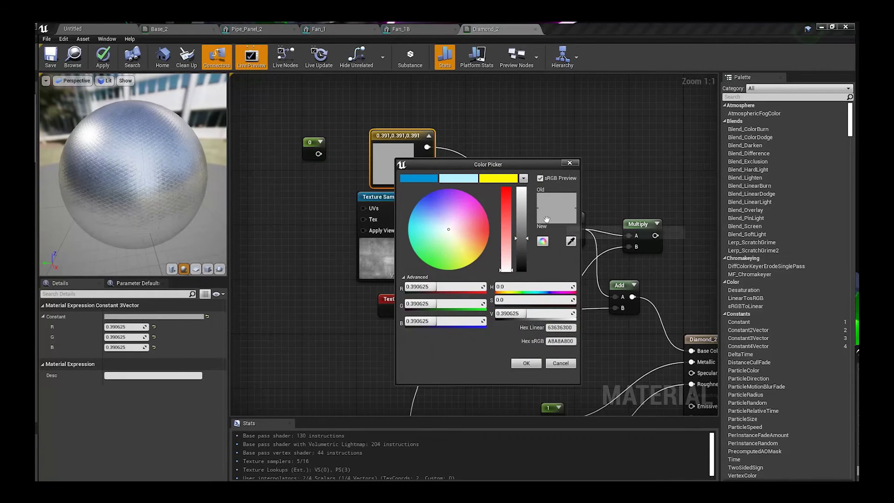
mouse_move(525, 239)
mouse_down()
mouse_move(524, 274)
mouse_move(528, 201)
mouse_move(524, 227)
mouse_up()
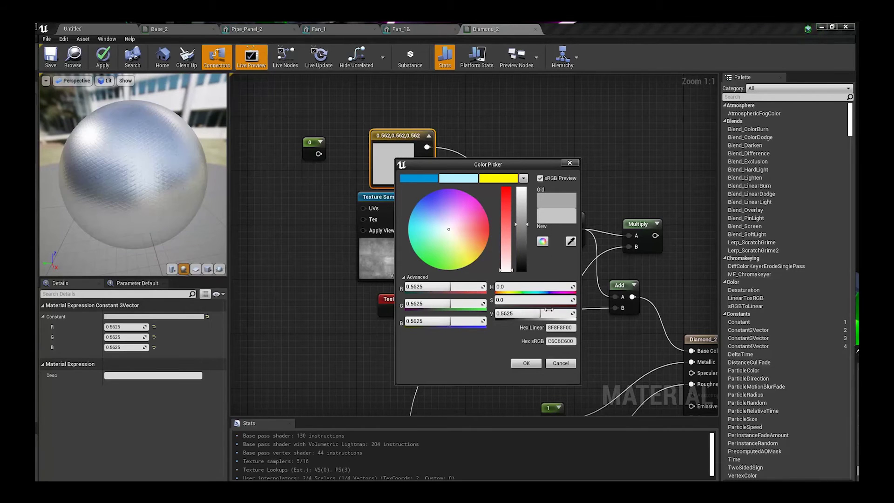
click(562, 363)
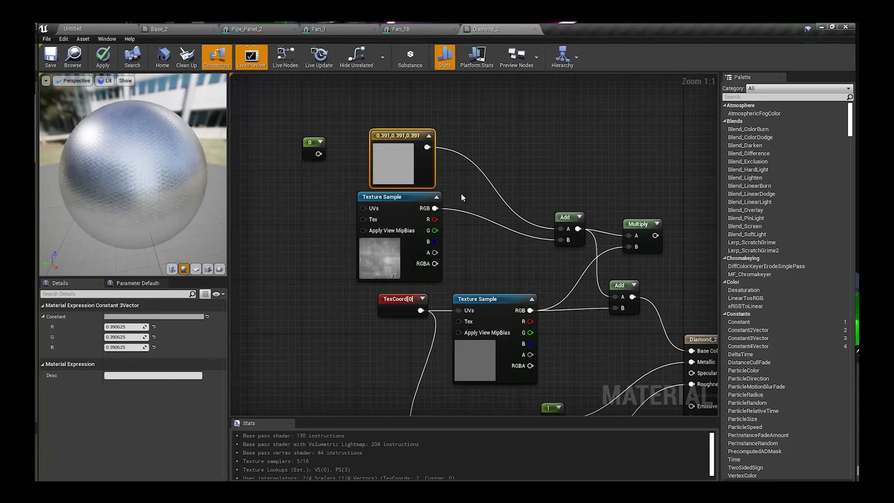
Rearrange the grey colour constant, grunge Texture Sample and upper Add node into a compact group, with the spare Constant off to one side.
right_drag(461, 194, 482, 217)
drag(422, 180, 375, 133)
drag(393, 258, 372, 221)
drag(335, 174, 246, 207)
mouse_move(389, 238)
mouse_down()
mouse_move(374, 219)
mouse_move(381, 232)
mouse_up()
drag(594, 242, 499, 147)
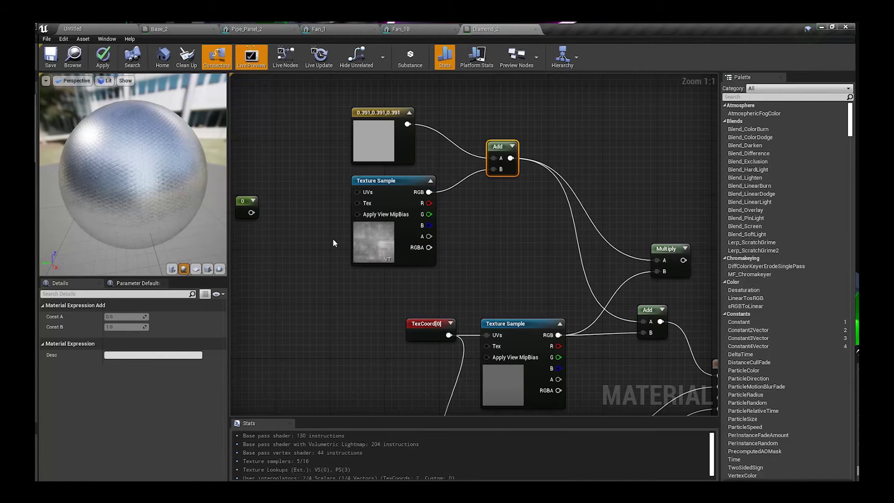
right_drag(466, 256, 424, 245)
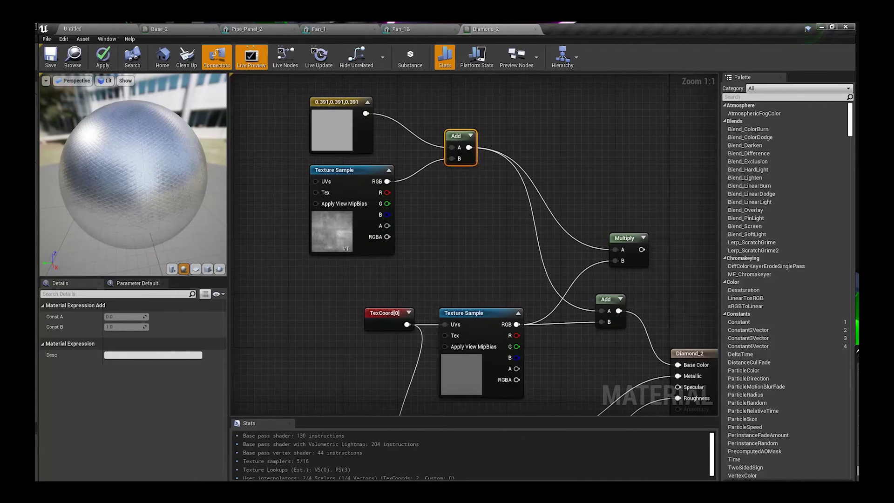
Add a Texture Sample of the white texture with the orange border between the upper Add node and the diamond plate sample.
drag(858, 326, 469, 198)
drag(405, 296, 561, 353)
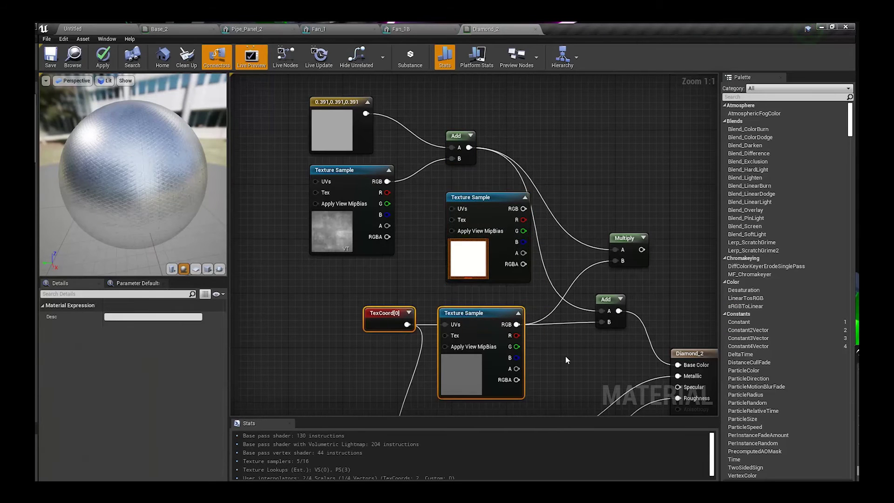
right_drag(533, 358, 511, 207)
drag(502, 267, 364, 356)
ctrl+drag(564, 178, 375, 328)
shift+drag(536, 256, 379, 374)
Shift the Diamond_plate_4K_A Texture Sample away from TexCoord and move the Metallic and Roughness constants next to the Diamond_2 output node.
click(479, 163)
drag(478, 166, 498, 174)
right_drag(411, 210, 391, 270)
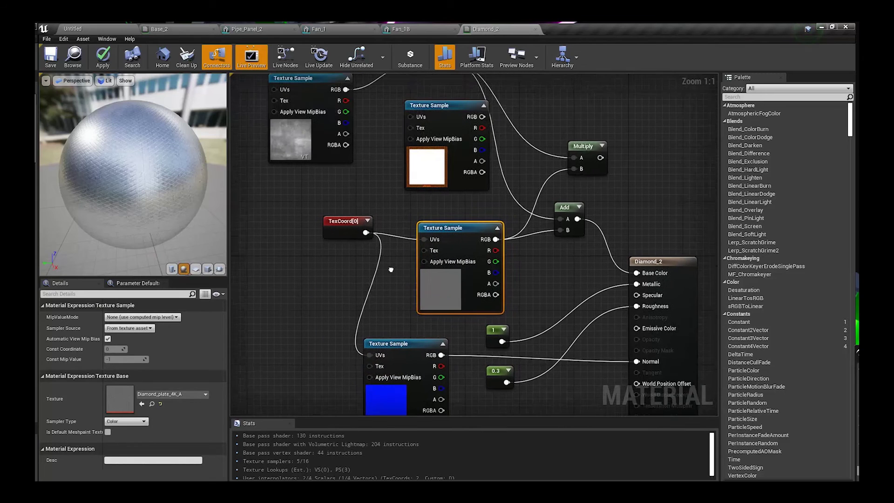
scroll(414, 279, down, 2)
right_drag(538, 274, 446, 277)
drag(522, 274, 608, 209)
drag(424, 389, 541, 231)
right_drag(442, 264, 501, 295)
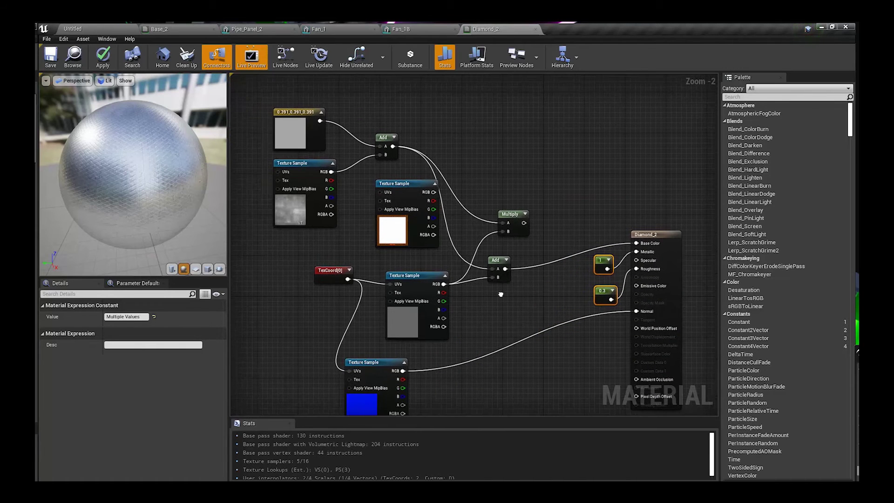
Move the upper base colour nodes and the Multiply node higher, and shift the lower Add node closer to the Diamond_2 output.
drag(554, 163, 285, 245)
drag(582, 103, 381, 227)
drag(515, 214, 513, 179)
drag(499, 263, 521, 256)
mouse_move(572, 205)
right_down()
mouse_move(579, 246)
mouse_move(584, 217)
right_up()
mouse_move(533, 178)
mouse_down()
mouse_move(549, 168)
mouse_move(530, 183)
mouse_up()
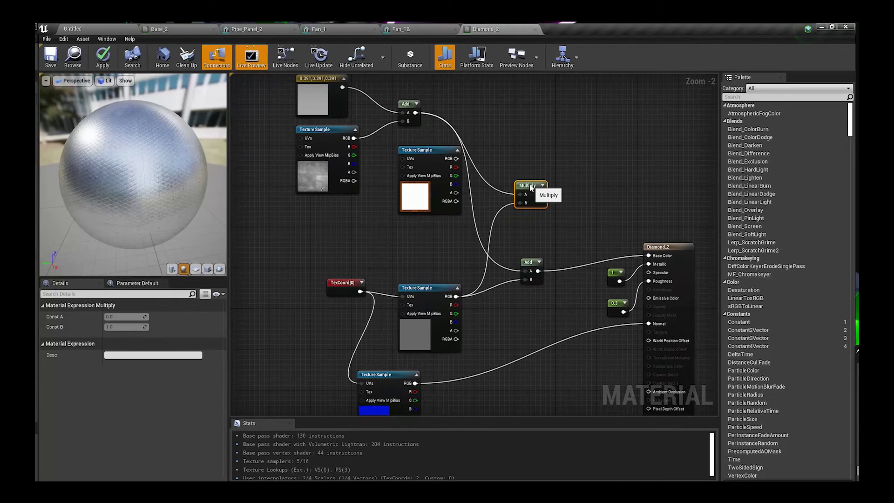
right_drag(530, 180, 521, 165)
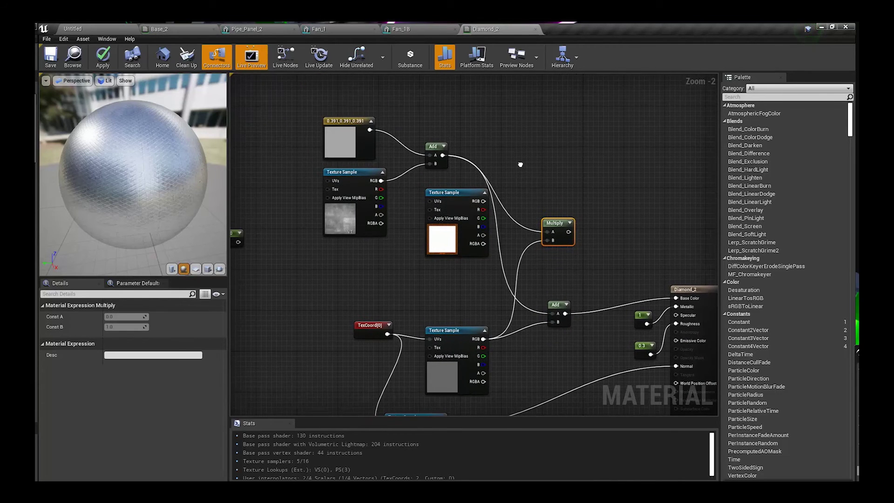
Add a Multiply node between the upper Add and the existing Multiply, and disconnect the diamond plate texture from the existing Multiply.
drag(478, 216, 401, 282)
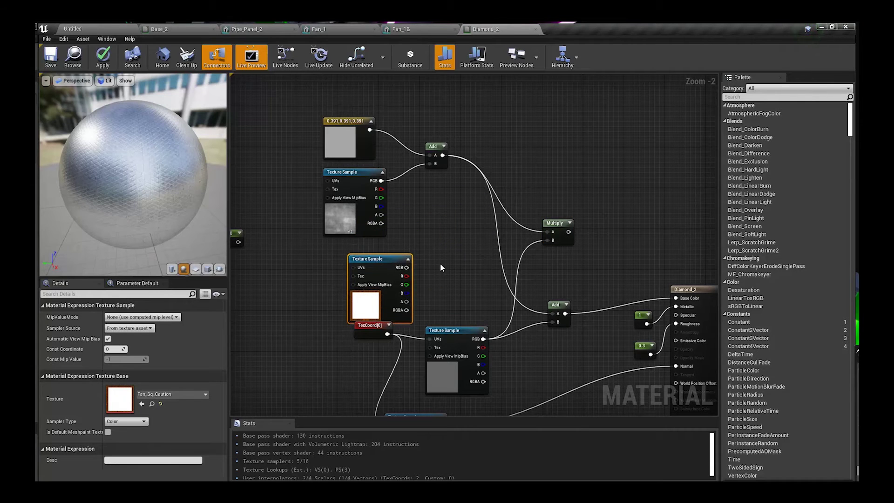
click(456, 219)
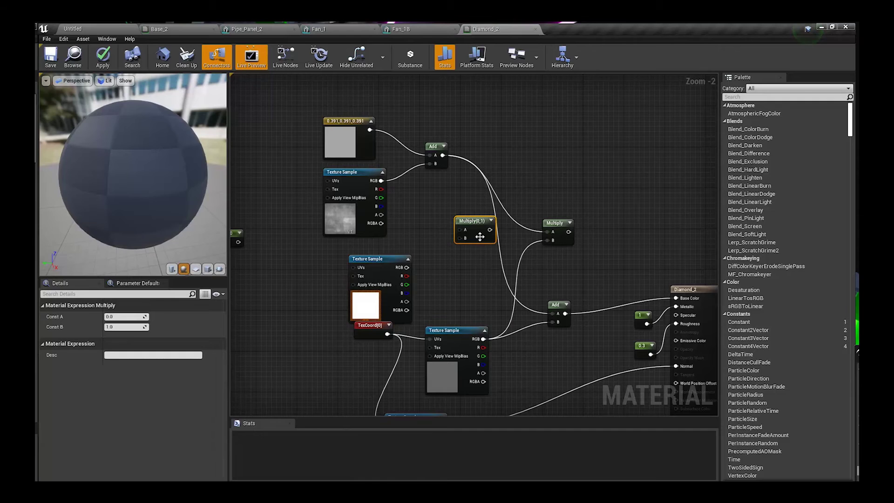
alt+click(548, 241)
right_drag(606, 270, 604, 214)
Break all connections of the lower Add node, including its Base Color link, and shift the node away from the output.
drag(569, 252, 582, 257)
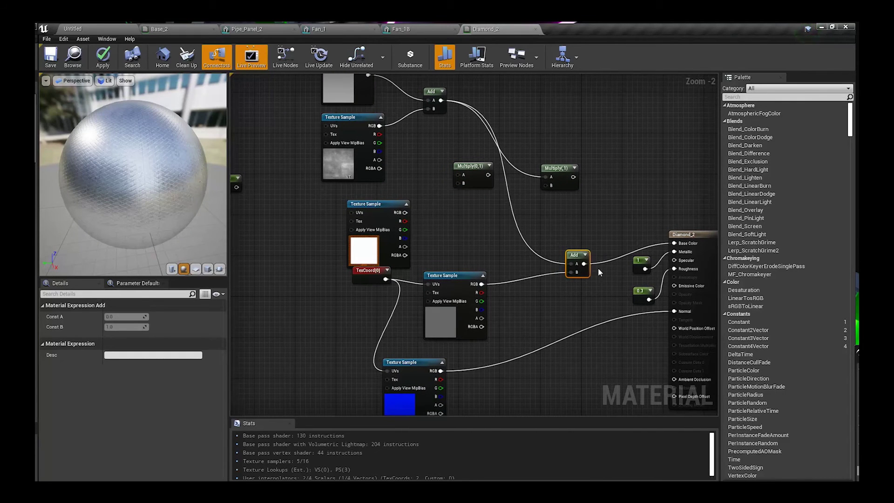
alt+click(584, 263)
alt+click(571, 264)
alt+click(572, 272)
drag(577, 262, 551, 277)
Rearrange the Fan_Sq_Caution sample, TexCoord and diamond plate sample so they sit clear of each other below the grunge sample.
drag(375, 217, 350, 208)
drag(456, 254, 389, 299)
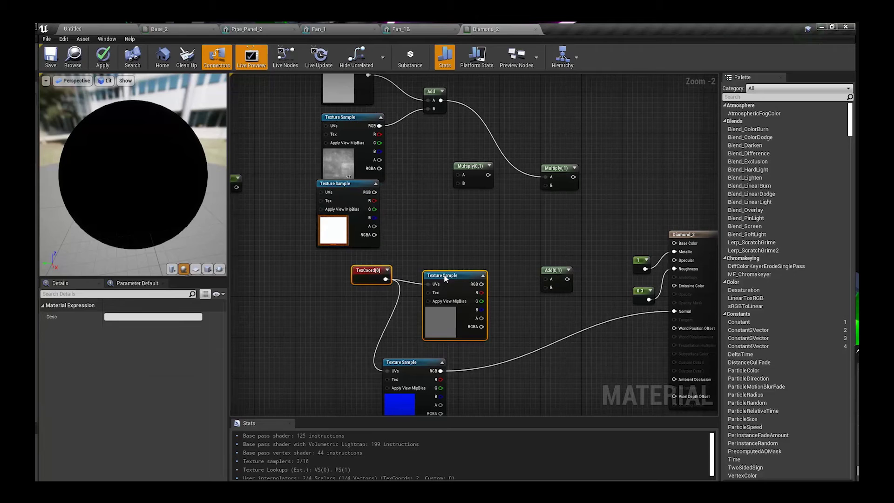
drag(463, 252, 375, 302)
drag(440, 275, 400, 287)
right_drag(440, 227, 443, 243)
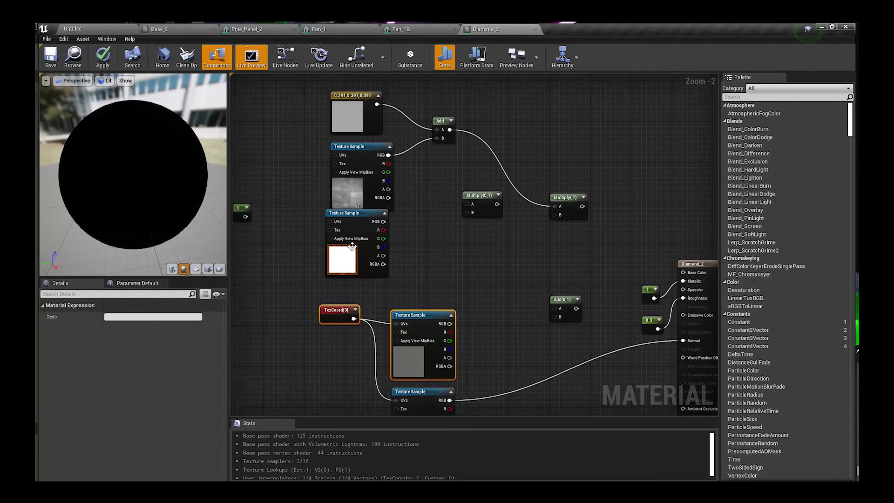
drag(352, 246, 377, 261)
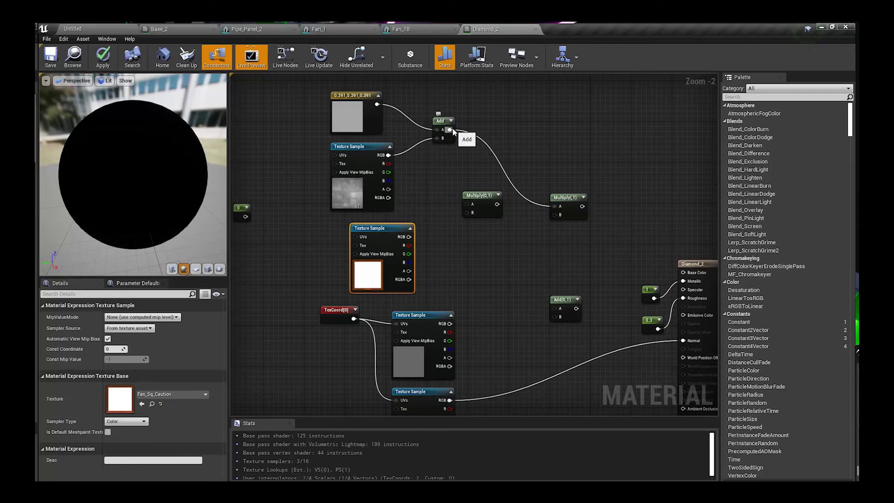
Multiply the upper Add output by the Fan_Sq_Caution RGB in the new Multiply and connect it to the second Multiply's B input.
drag(451, 130, 467, 205)
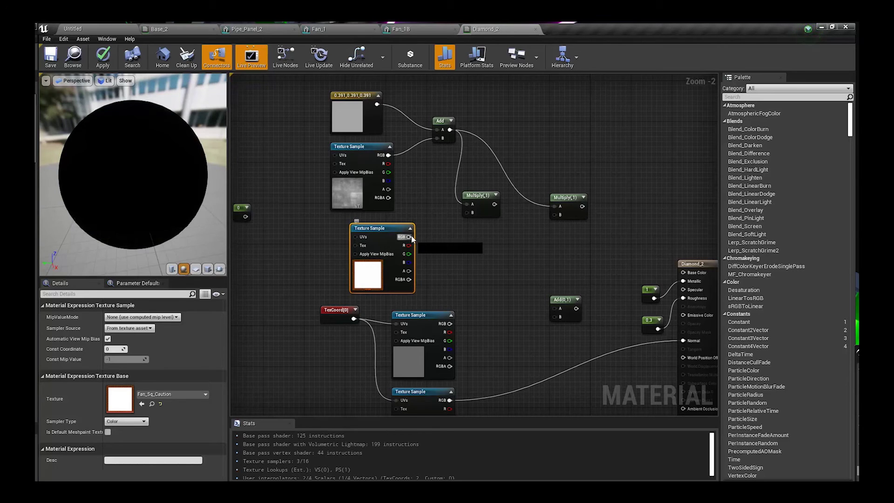
drag(471, 214, 470, 213)
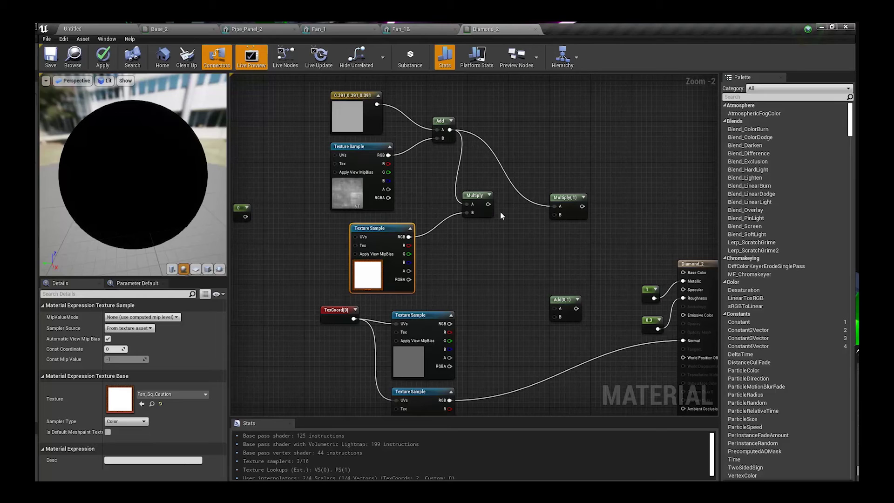
drag(488, 204, 555, 214)
Start a node preview of the second Multiply and inspect the caution pattern on the preview sphere from several angles.
click(575, 196)
right_click(555, 177)
click(575, 191)
drag(137, 154, 95, 158)
drag(177, 175, 173, 193)
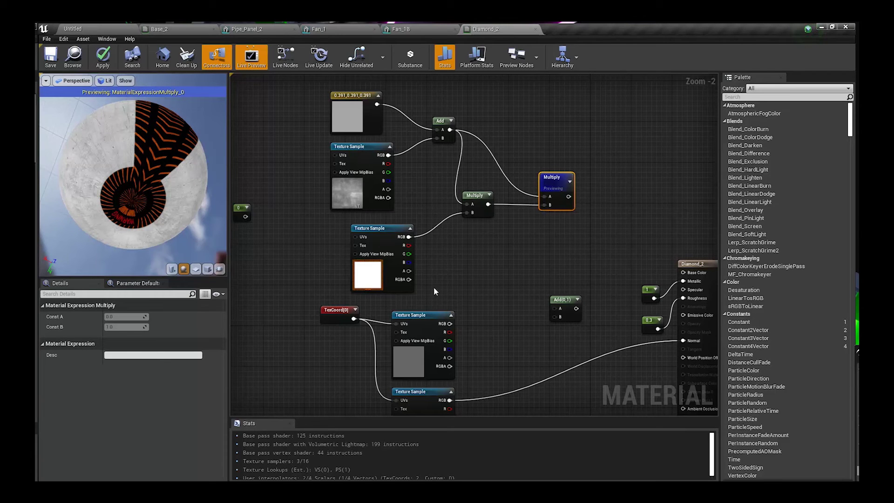
Combine the grunge and Fan_Sq_Caution textures in a Blend_Overlay node, with grunge as Base and the caution texture as Blend.
alt+click(409, 236)
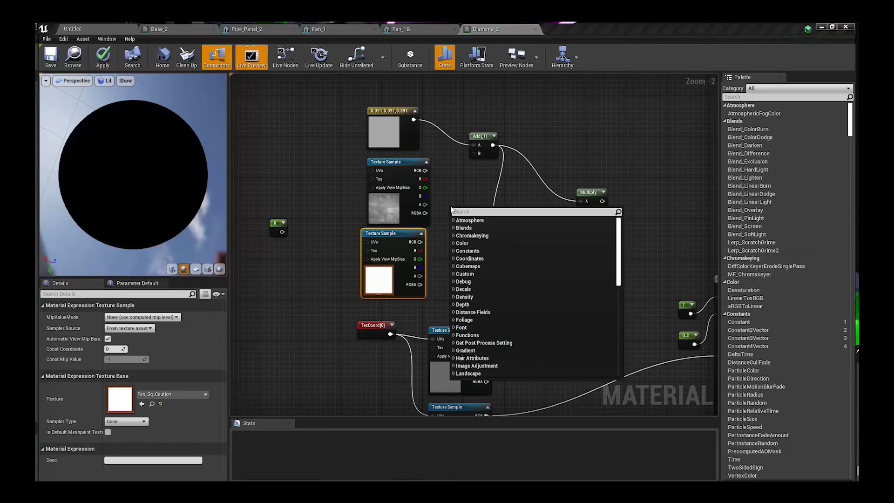
drag(421, 242, 451, 237)
key(space)
drag(155, 103, 167, 140)
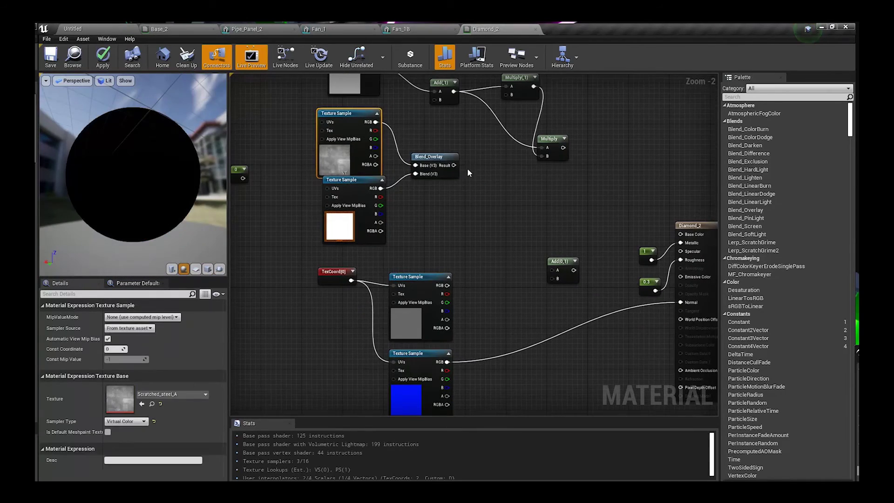
drag(435, 157, 465, 165)
Multiply the Blend_Overlay result by the diamond plate texture, connect it to Base Color and apply the material.
drag(483, 173, 542, 148)
drag(447, 285, 542, 156)
drag(563, 148, 681, 234)
click(517, 209)
click(103, 57)
drag(177, 154, 117, 168)
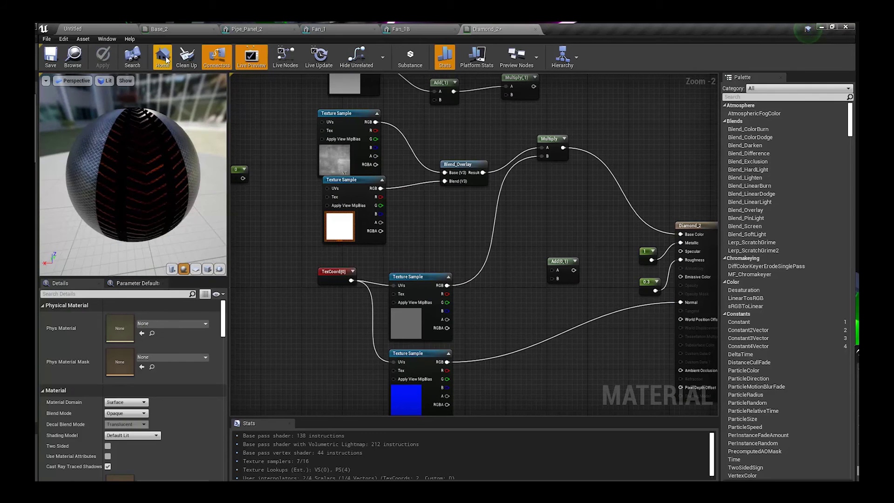
Examine in Fan_1 how the caution border and diamond plate pattern appear on the fan's base.
click(330, 30)
drag(508, 252, 461, 219)
drag(326, 261, 485, 235)
drag(405, 168, 368, 205)
drag(474, 269, 517, 200)
scroll(474, 269, up, 3)
scroll(350, 277, up, 4)
drag(361, 217, 357, 215)
scroll(350, 277, up, 4)
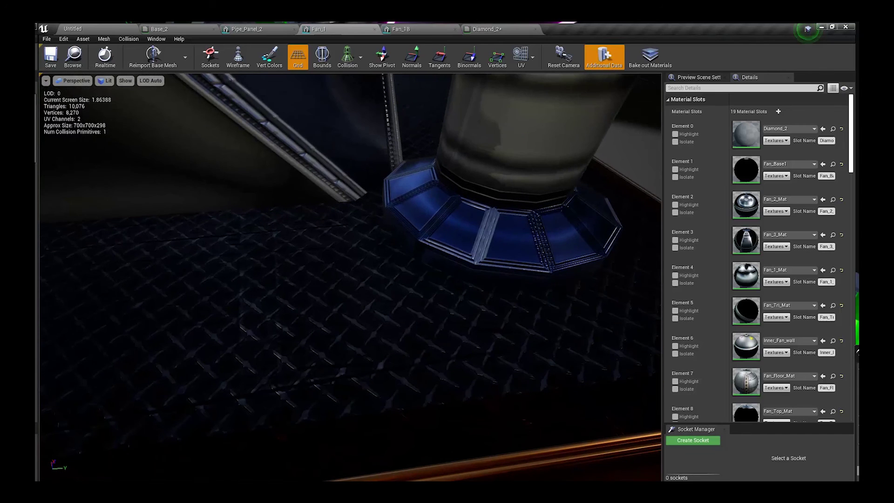
scroll(351, 277, down, 8)
drag(350, 277, 305, 248)
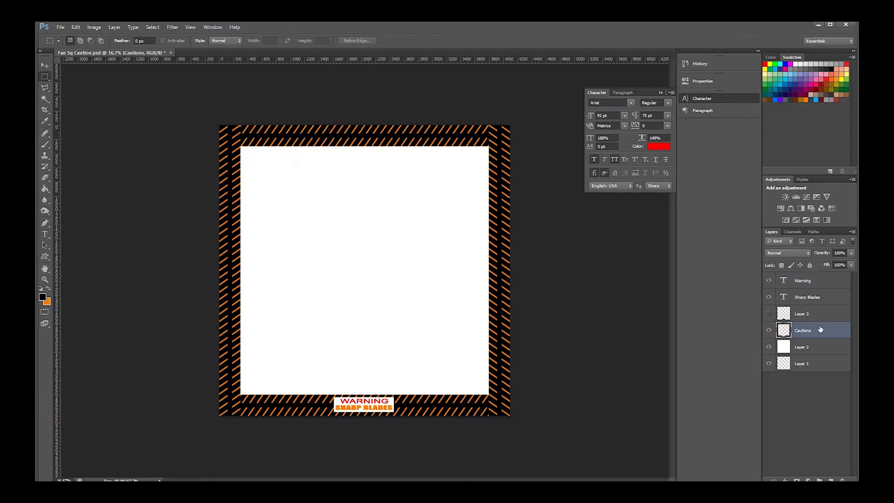
In Photoshop, group the Warning, Sharp Blades, Layer 3, Cautions and Layer 2 layers, leaving Layer 1 outside the group.
ctrl+click(809, 313)
ctrl+click(808, 298)
ctrl+click(807, 282)
ctrl+click(795, 348)
key(ctrl+g)
key(c)
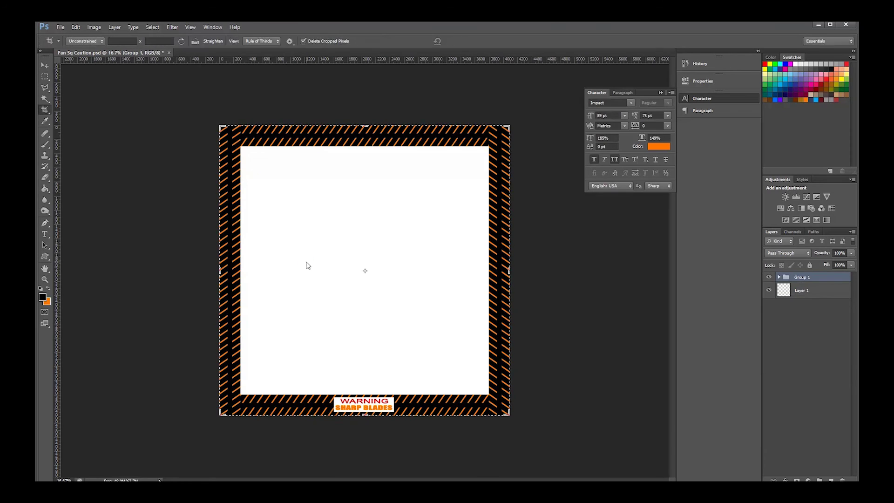
Scale the grouped warning border artwork to 90% in width and height and save the texture.
key(ctrl+t)
text(90)
key(Return)
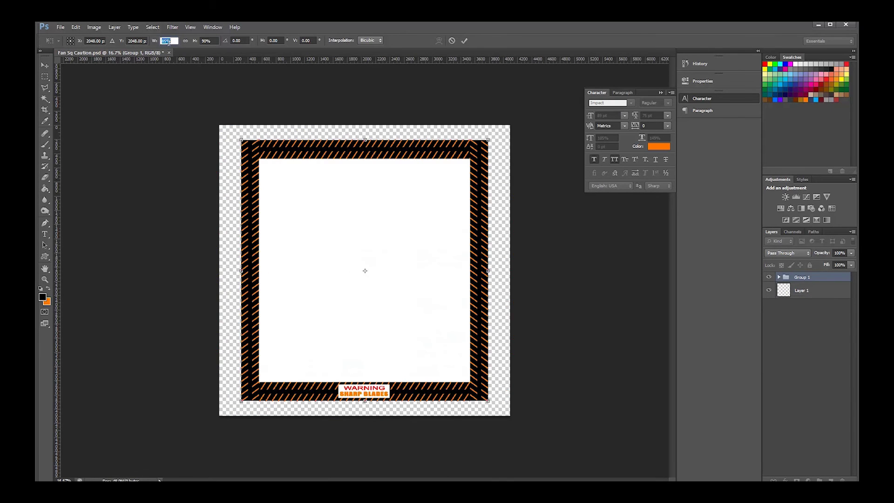
key(ctrl+s)
key(Return)
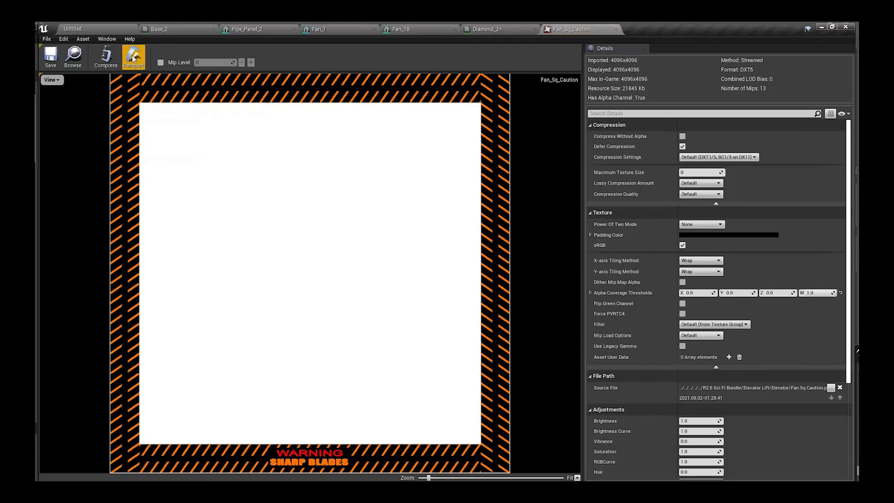
In Unreal Editor, reimport the Fan_Sq_Caution texture from Fan Sq Caution.png in the Fans/Text folder.
click(133, 57)
click(281, 284)
double_click(281, 284)
Set Fan_Sq_Caution to Pad to Square Power Of Two with a maximum texture size of 2048 and save it.
click(701, 225)
click(701, 243)
click(693, 171)
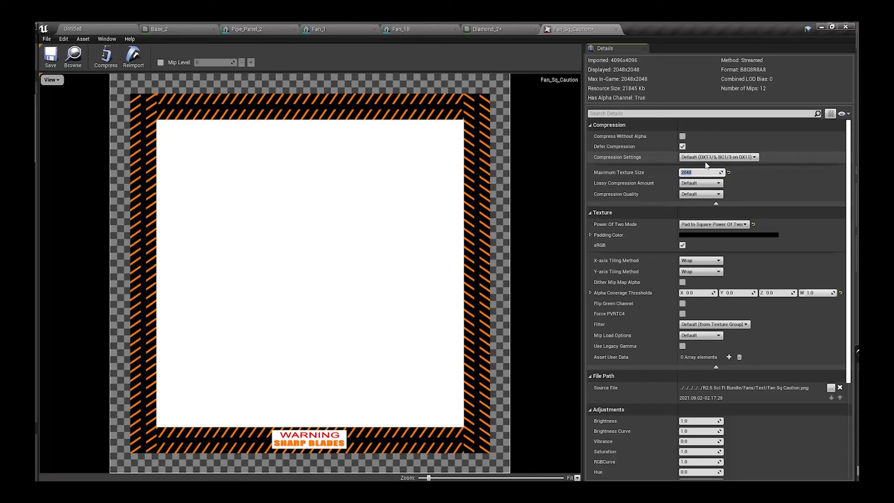
click(50, 56)
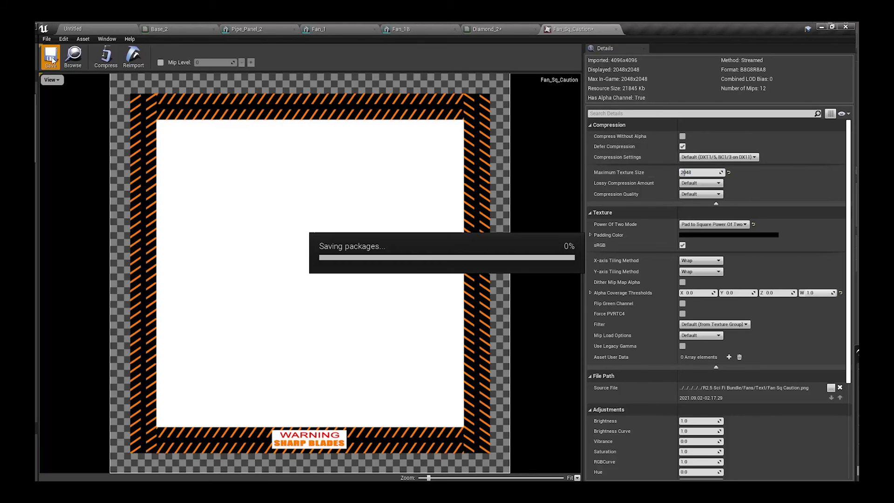
Examine the reimported warning border along the edges and corners of the Fan_1 base, including the whole fan.
click(343, 29)
alt+drag(358, 278, 368, 277)
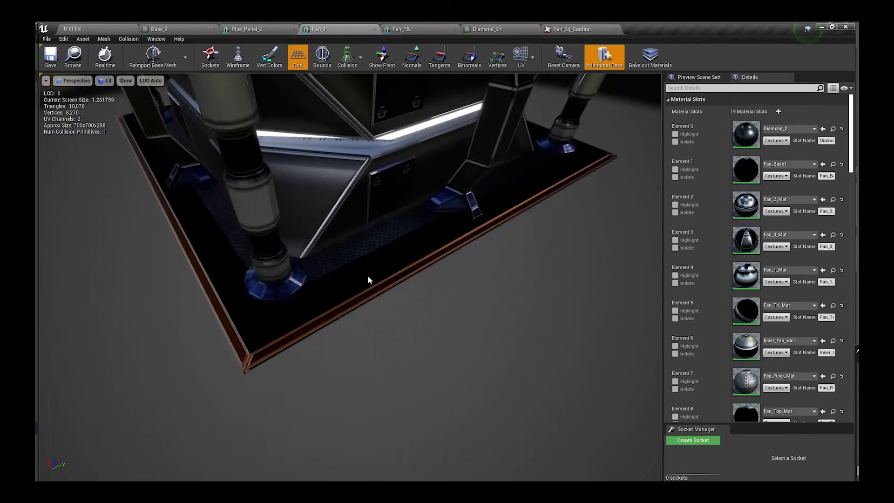
scroll(368, 279, up, 6)
alt+drag(358, 187, 326, 190)
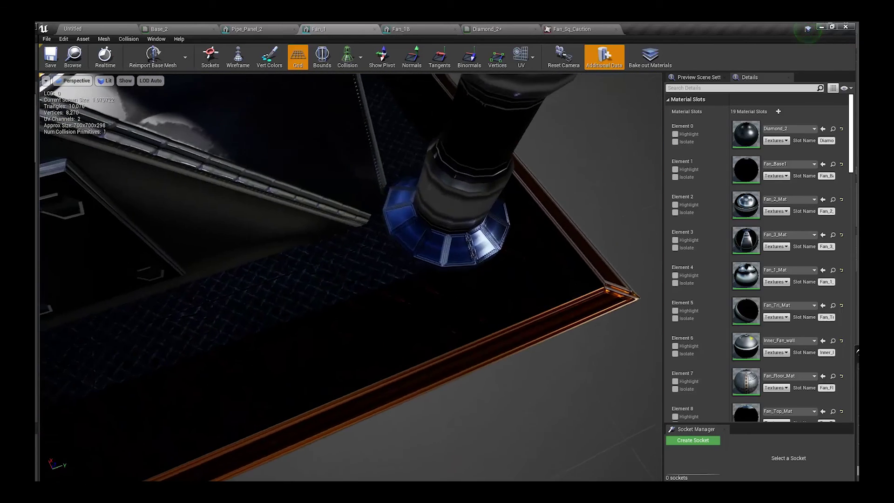
scroll(535, 219, down, 6)
alt+drag(549, 217, 489, 207)
scroll(529, 208, up, 3)
scroll(489, 208, up, 3)
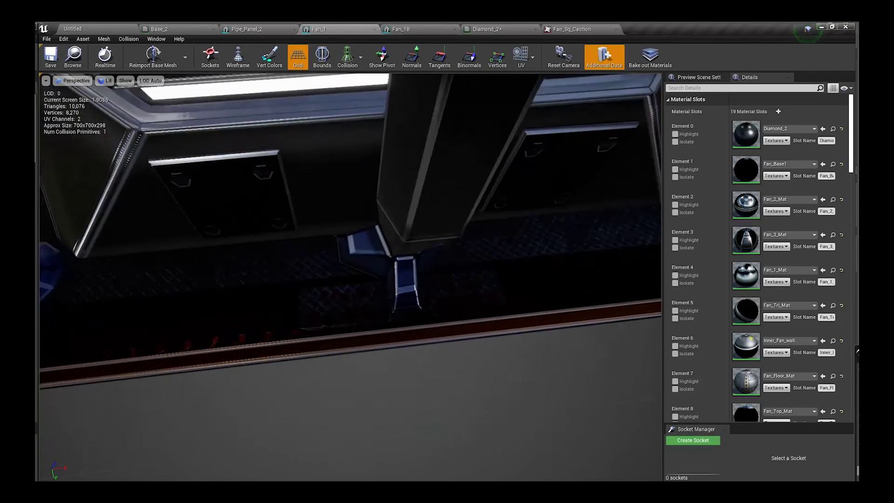
scroll(350, 277, up, 3)
scroll(401, 202, down, 8)
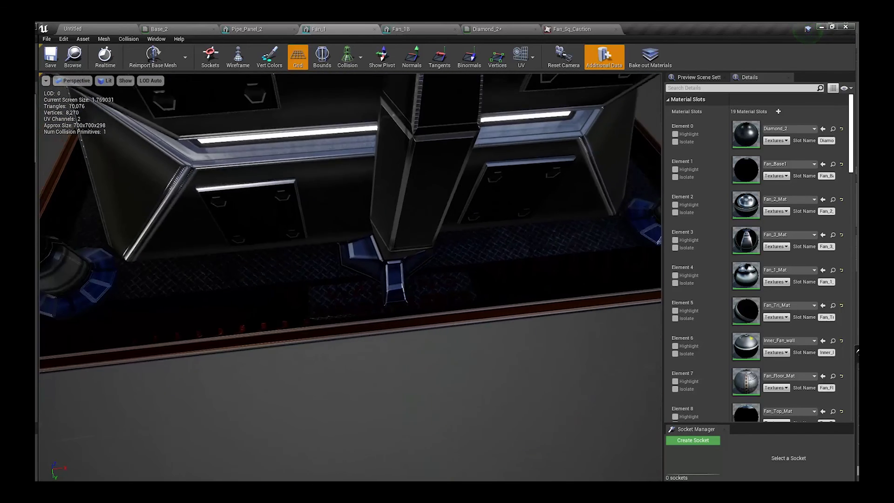
alt+drag(401, 203, 487, 168)
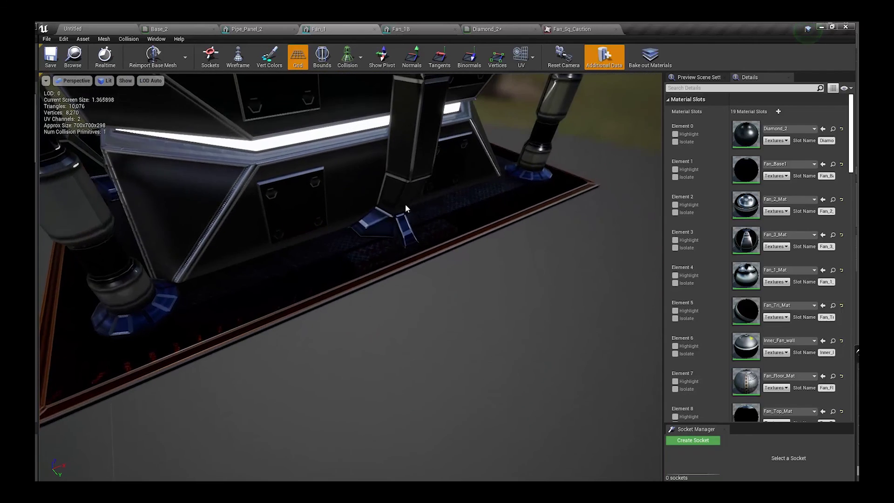
scroll(401, 202, down, 4)
alt+middle_drag(401, 202, 401, 258)
drag(436, 121, 436, 121)
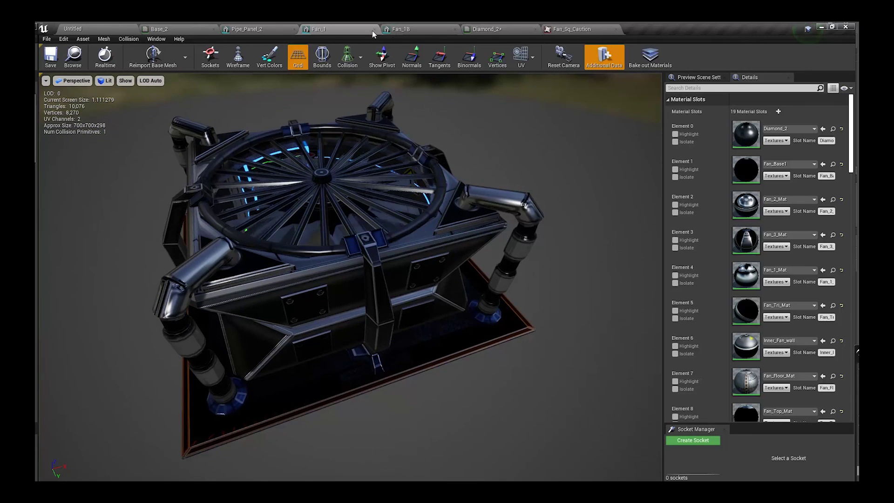
In Diamond_2, insert an Add node between Multiply and Base Color using the grey constant, and darken that constant to about 0.12.
click(488, 30)
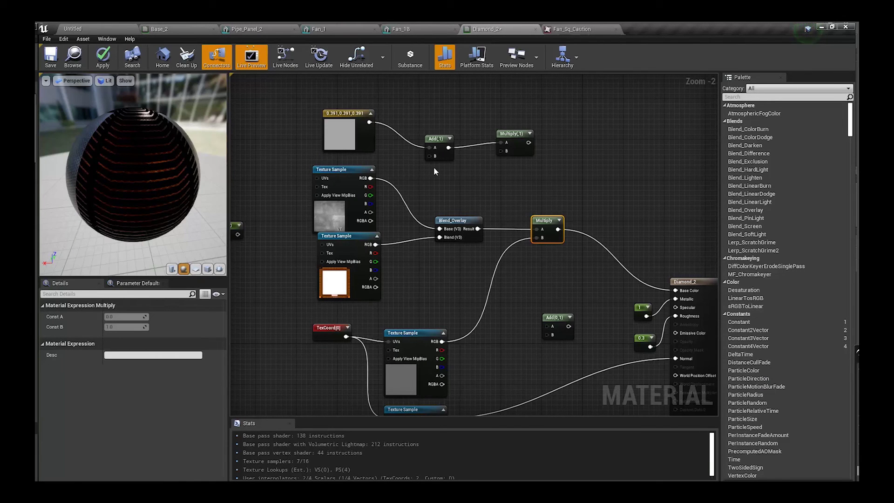
key(ctrl+z)
key(ctrl+z)
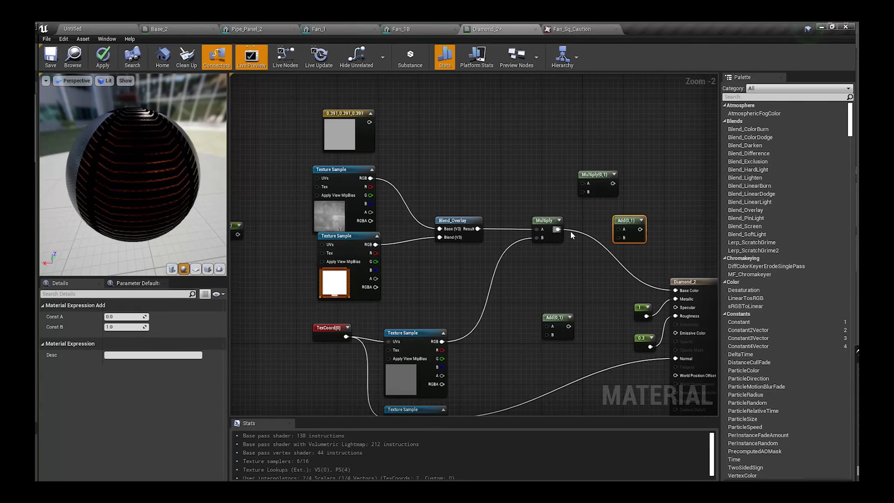
double_click(340, 135)
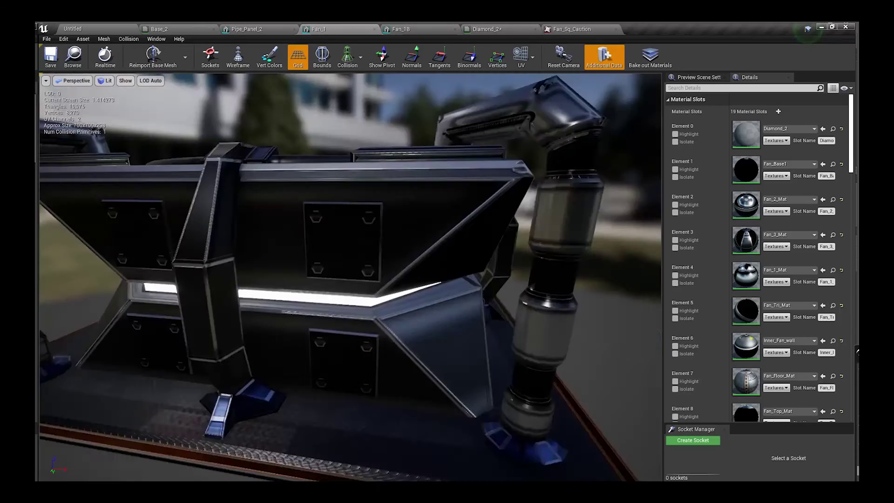
Inspect the Fan_1 base with the adjusted Diamond_2 material from several angles.
right_drag(350, 277, 366, 329)
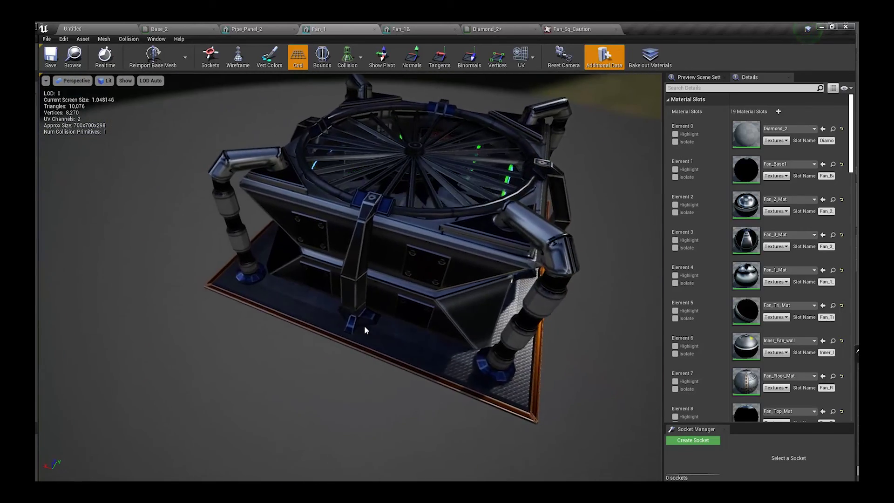
right_drag(434, 337, 338, 283)
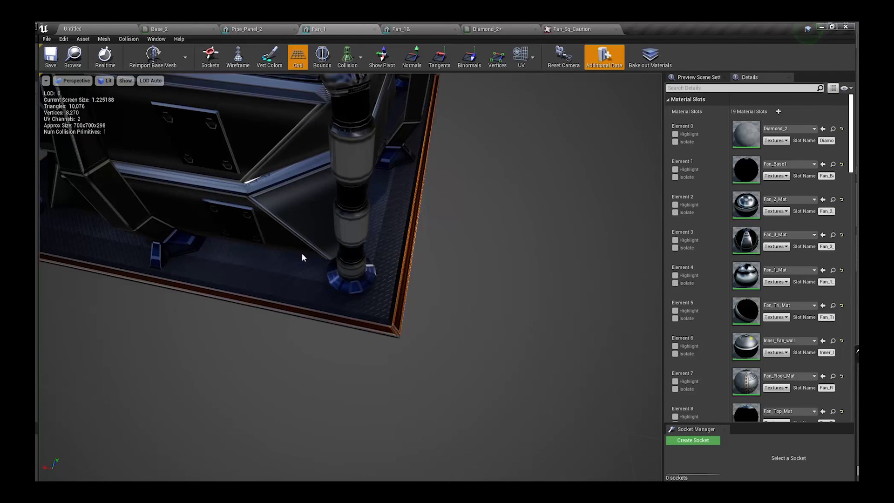
right_drag(258, 241, 200, 214)
right_drag(317, 261, 210, 289)
right_drag(210, 288, 232, 284)
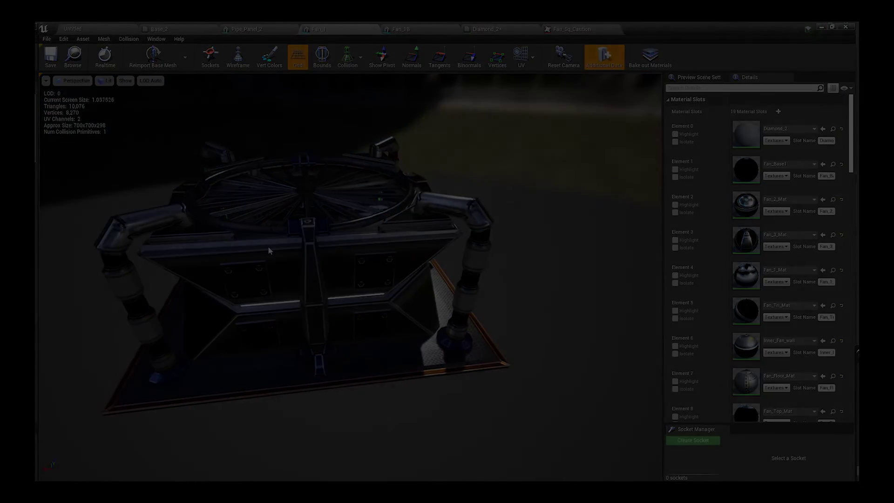